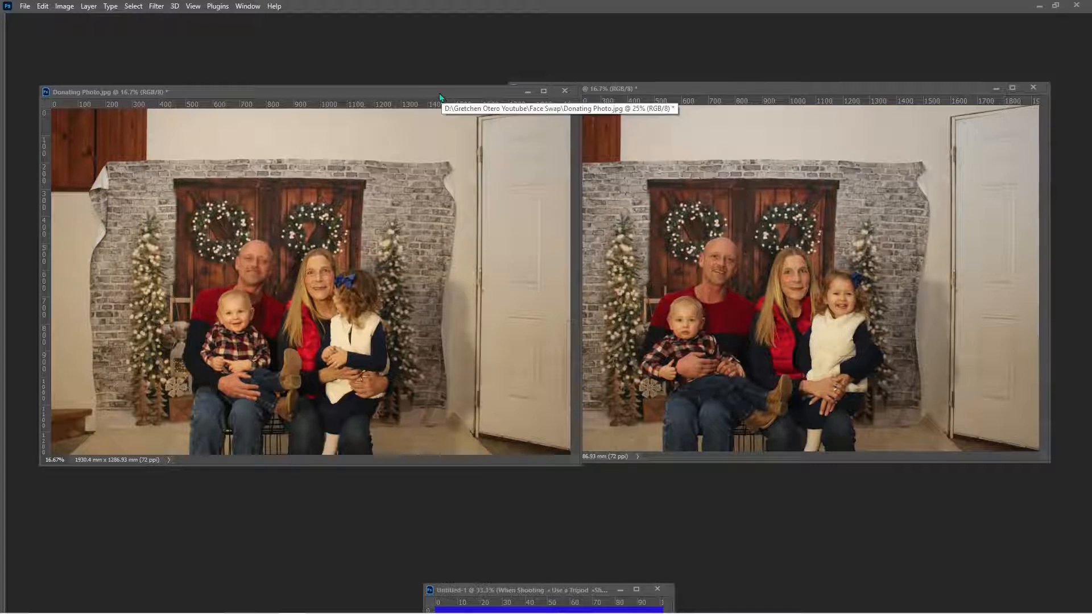
- Bring the Untitled-1 document with the shooting tips into view over the two photos
left_click_drag(439, 93, 437, 91)
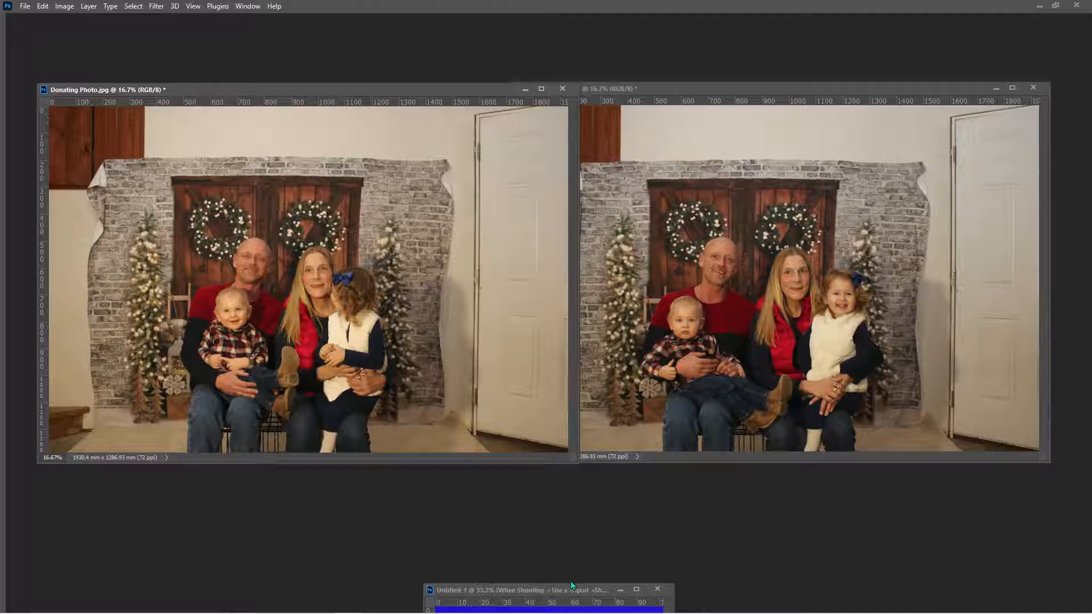
left_click_drag(565, 591, 515, 175)
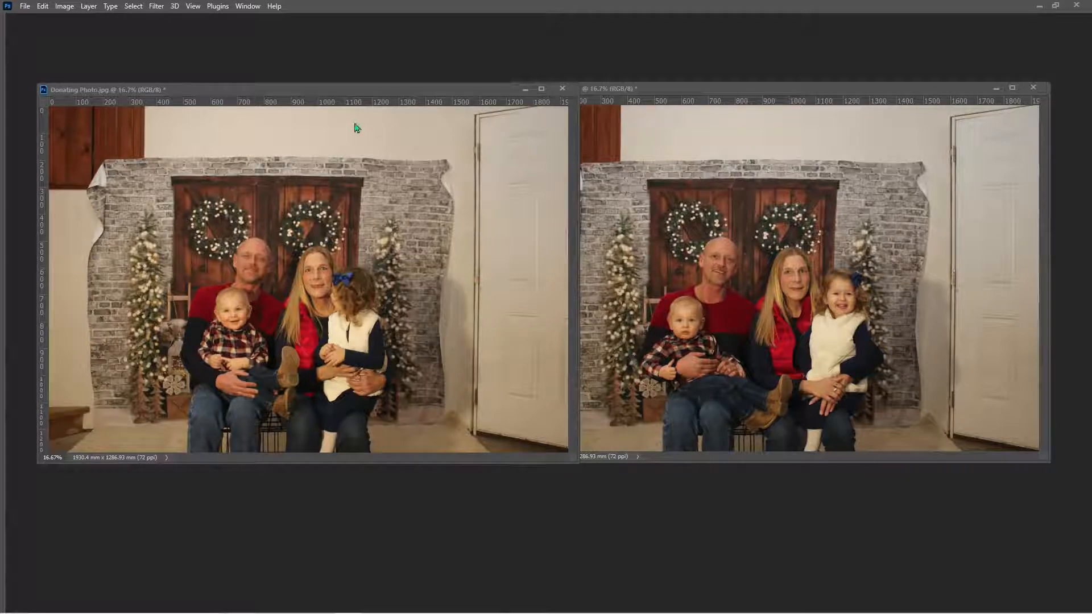
- Apply Match Color to Donating Photo.jpg with the Background layer of Receiving Photo.jpg as the source
left_click(309, 93)
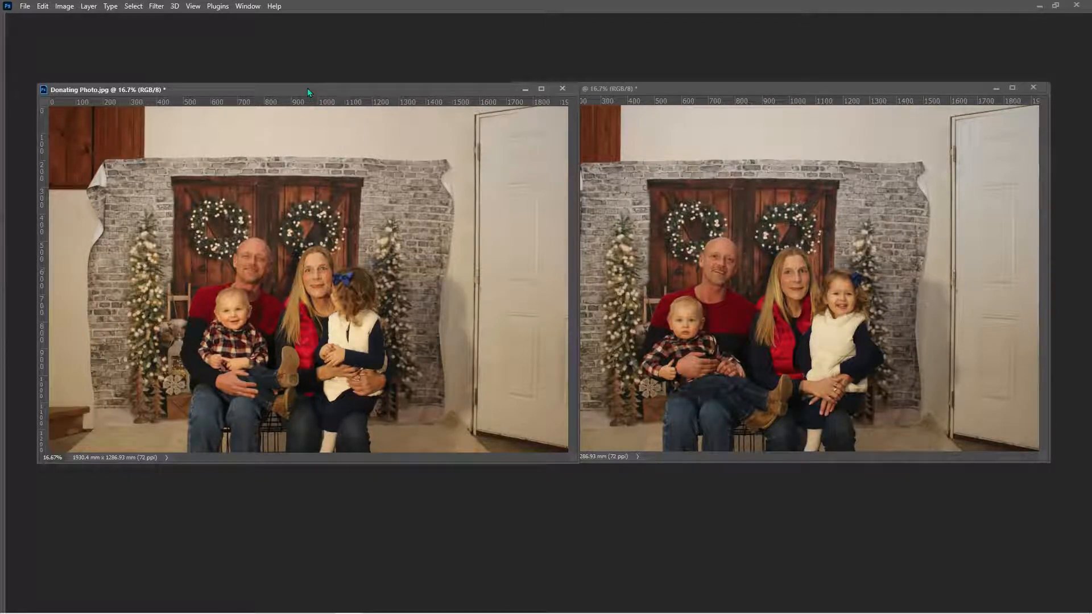
left_click(64, 6)
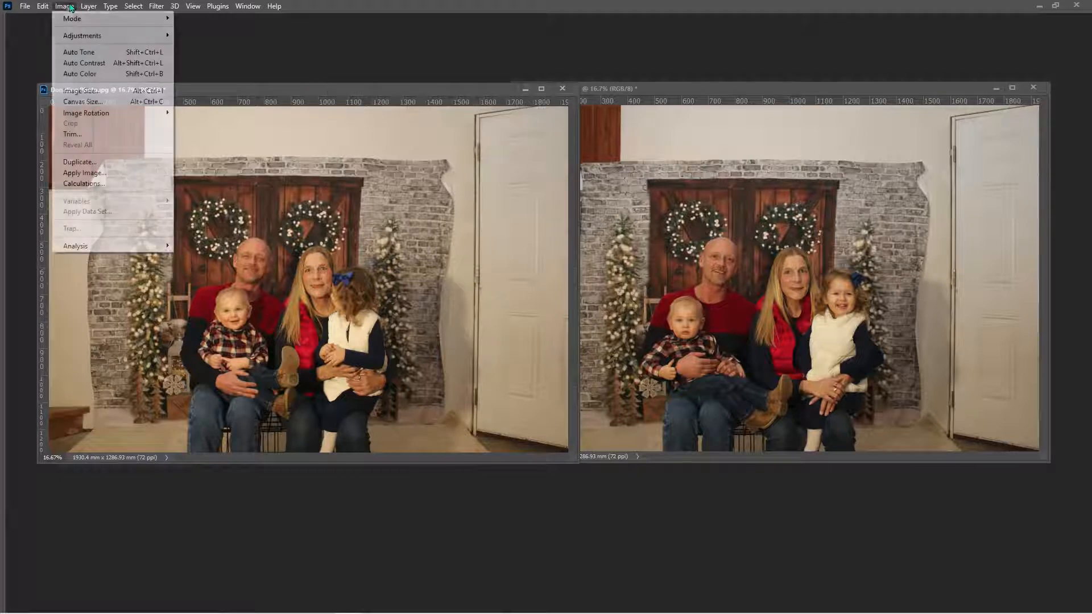
mouse_move(81, 36)
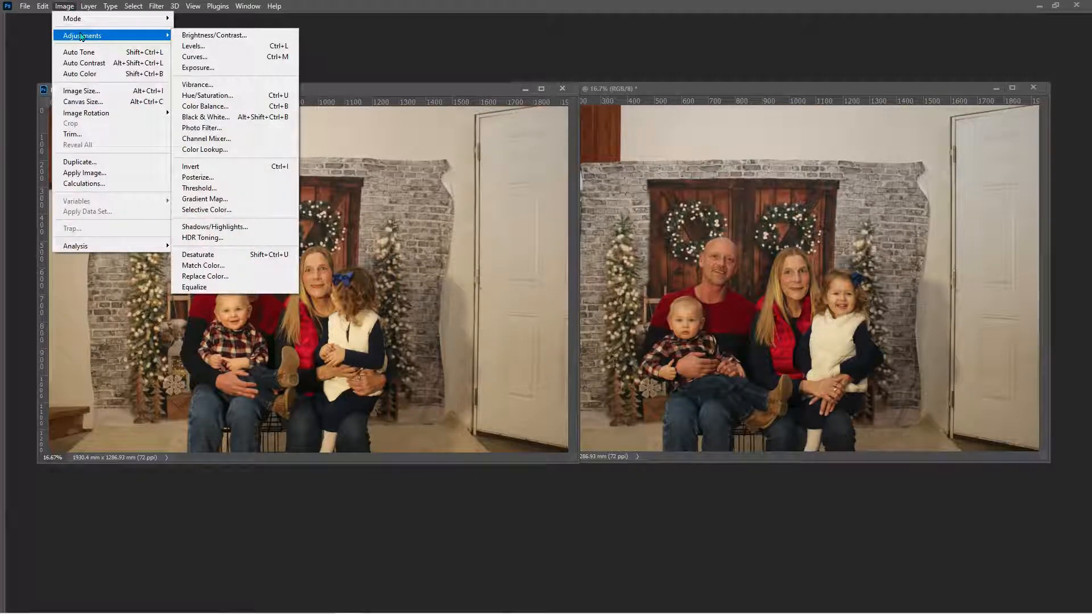
left_click(201, 266)
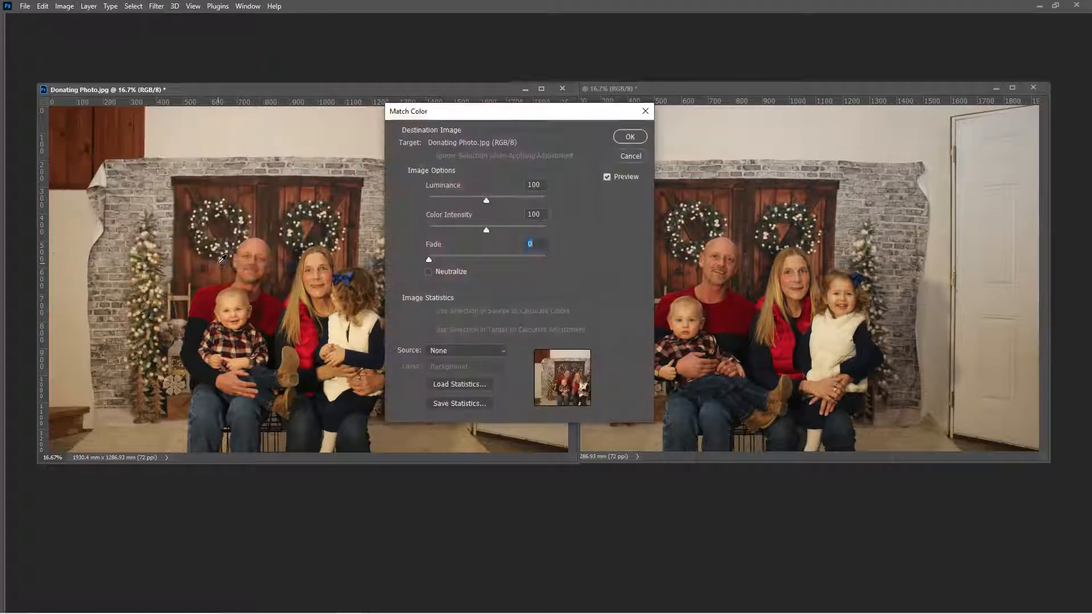
left_click(480, 351)
left_click(466, 373)
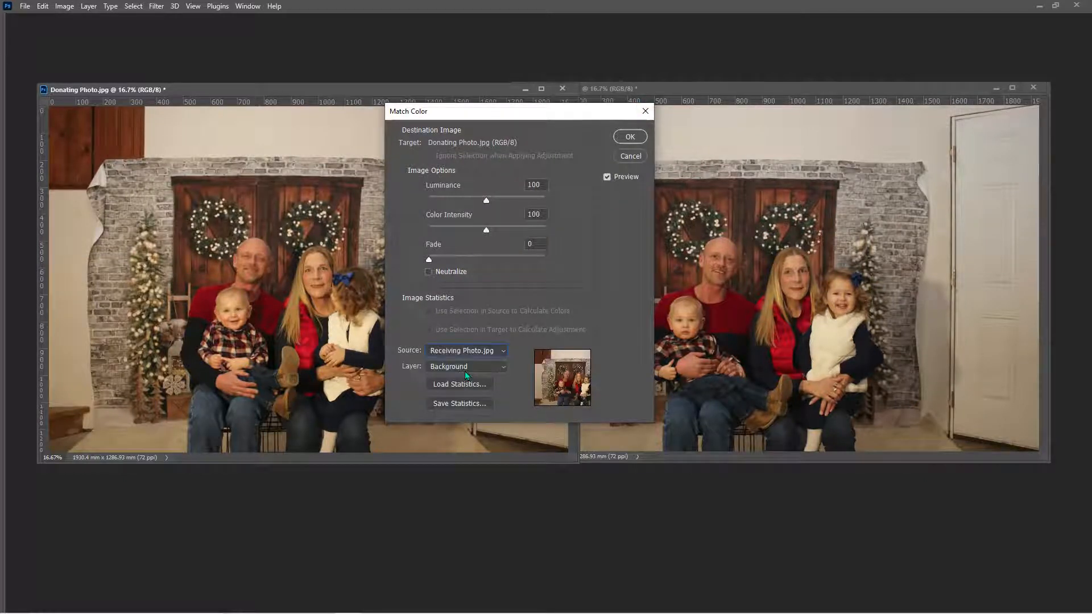
left_click(629, 138)
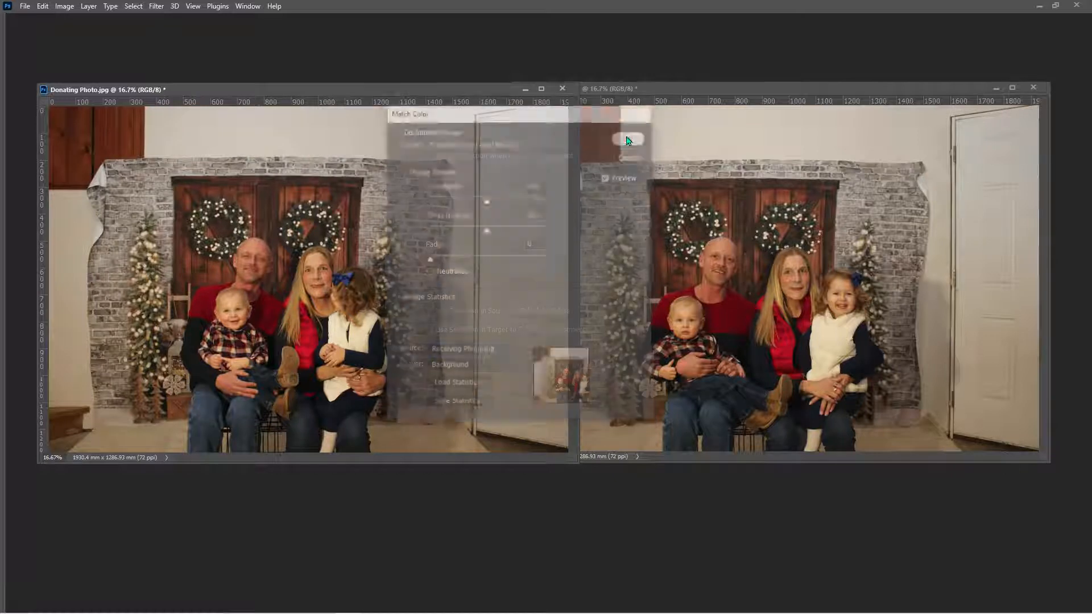
- Compare the donating photo before and after Match Color using its history states
key("Tab")
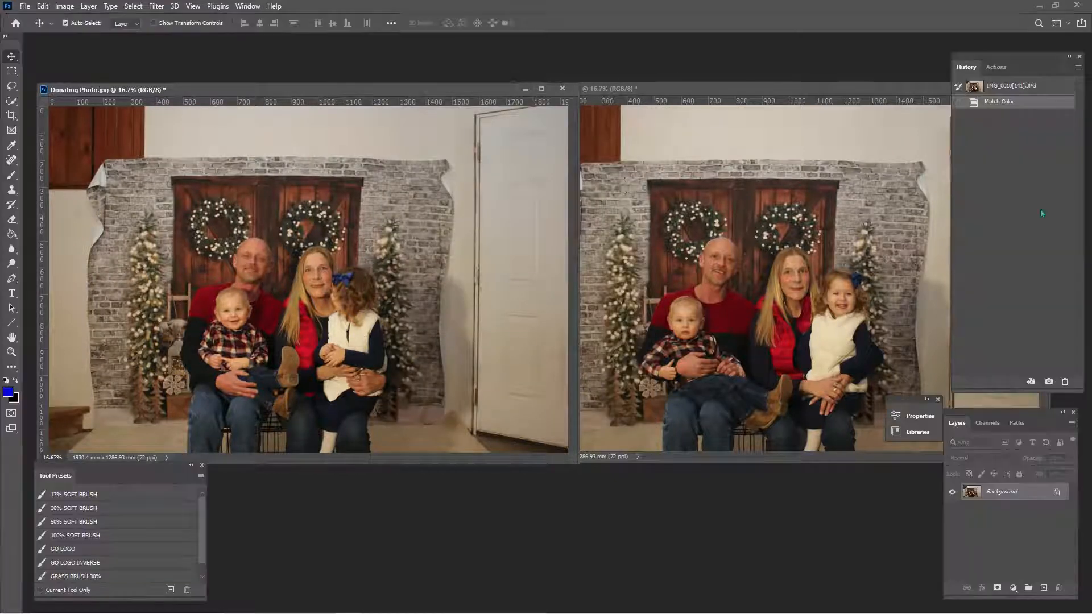
left_click(1044, 85)
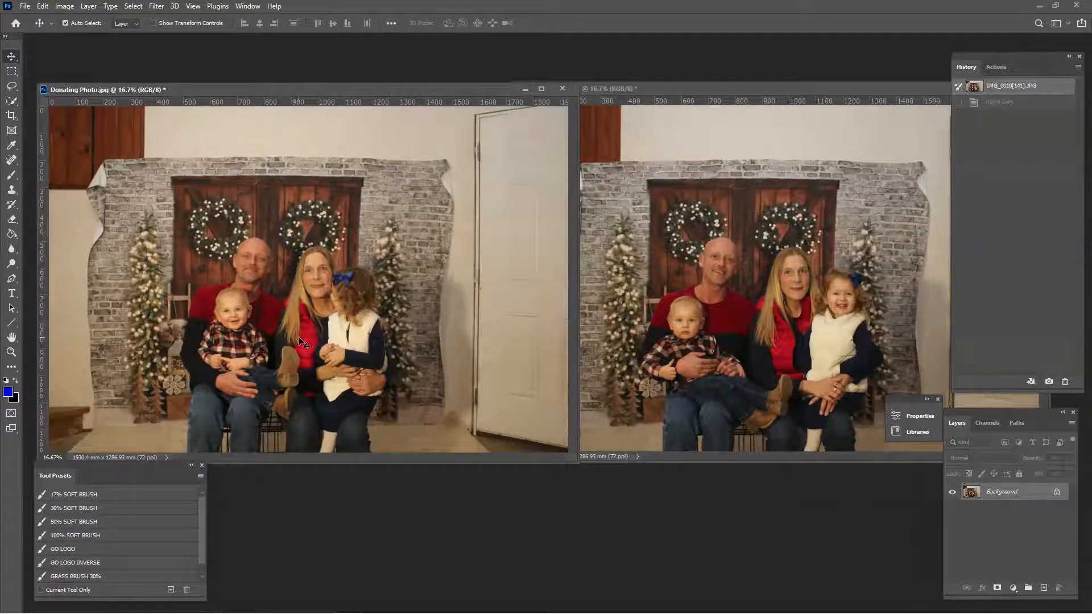
left_click(1039, 100)
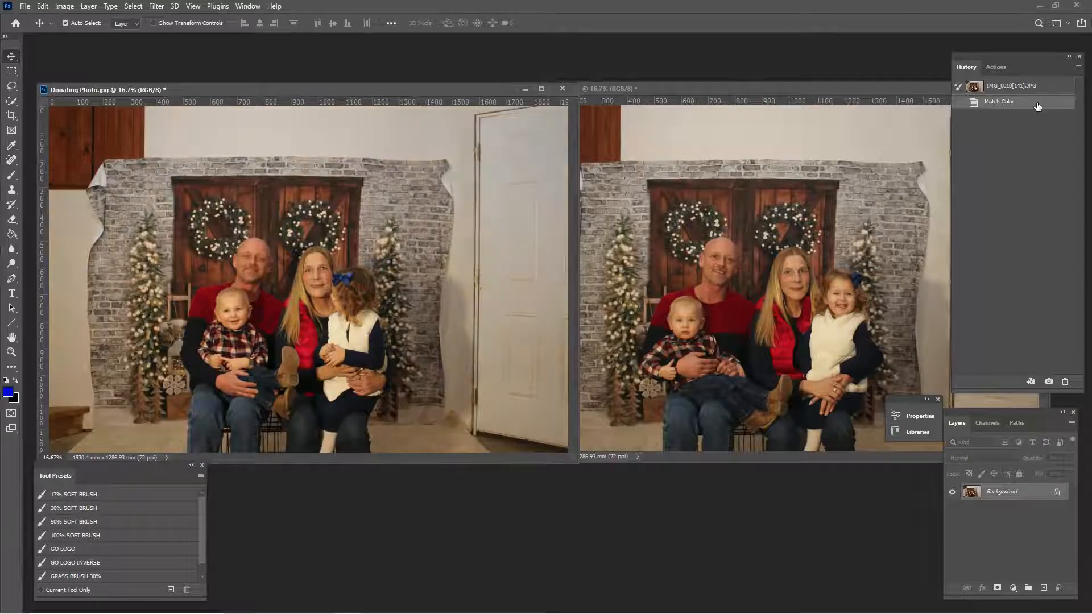
key("Tab")
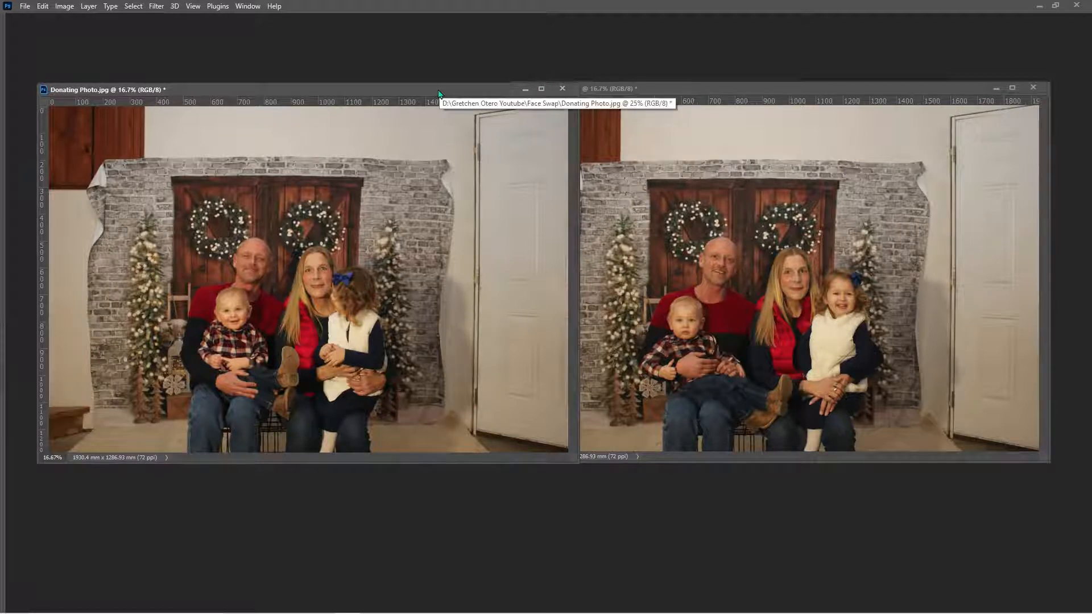
- Make a rectangular marquee selection around the baby's head in Donating Photo.jpg
left_click_drag(401, 91, 557, 126)
key("Tab")
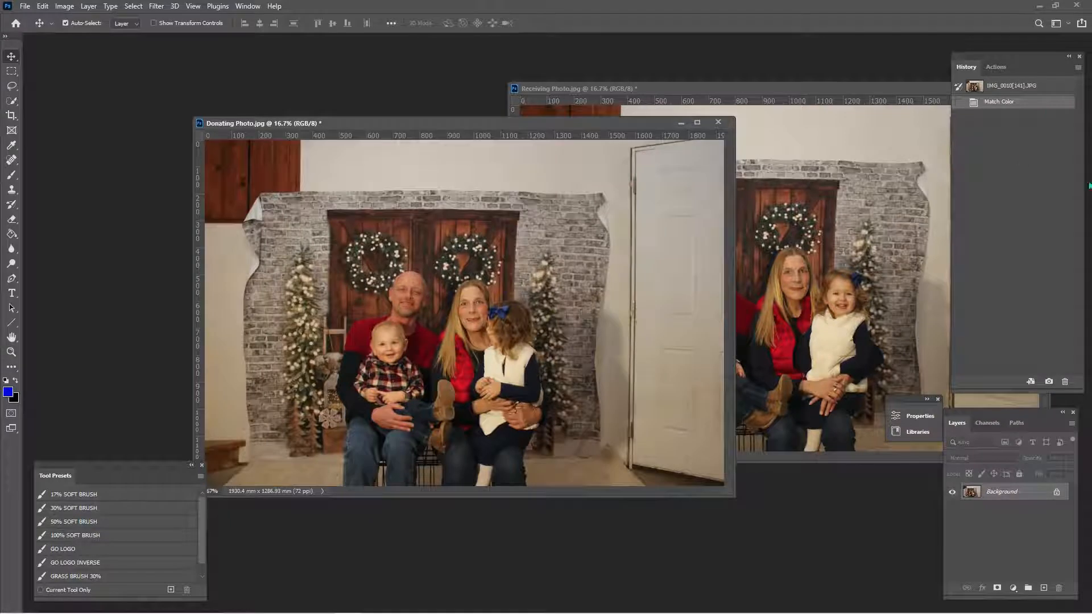
left_click_drag(444, 126, 446, 102)
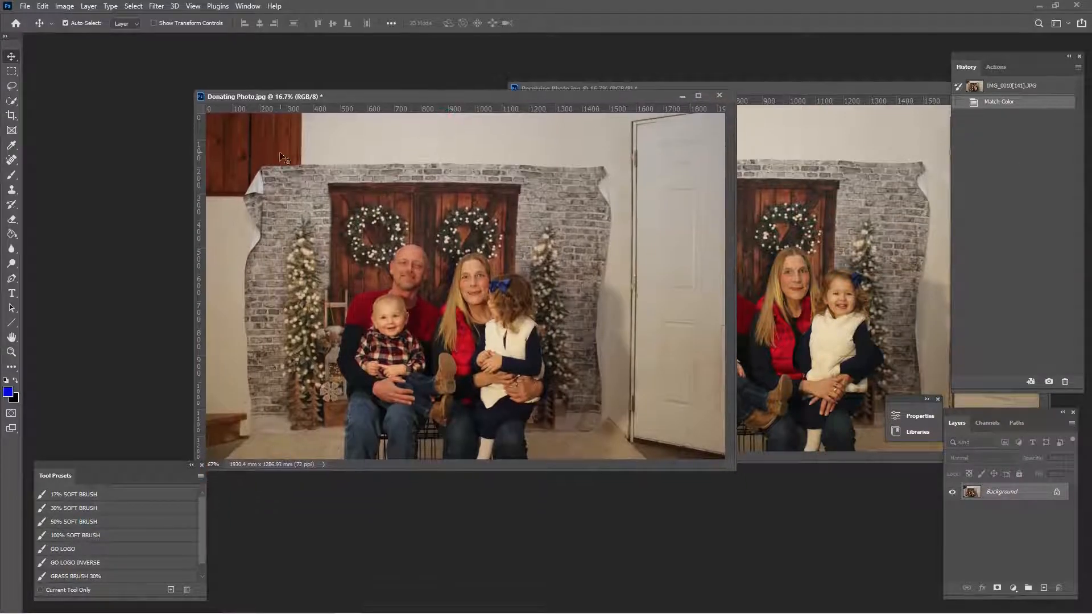
left_click(11, 71)
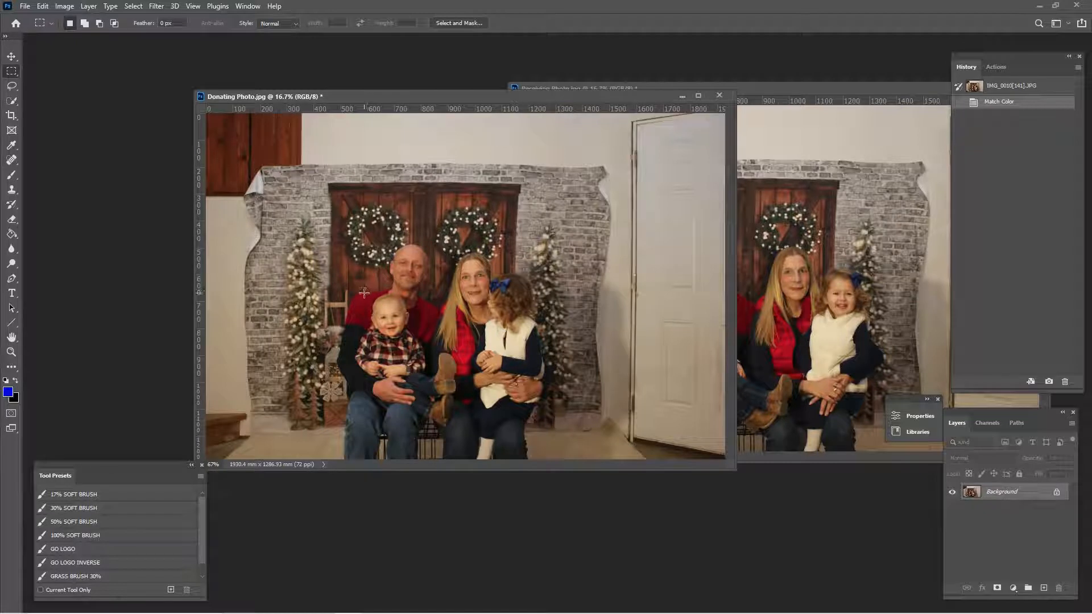
left_click_drag(364, 292, 416, 341)
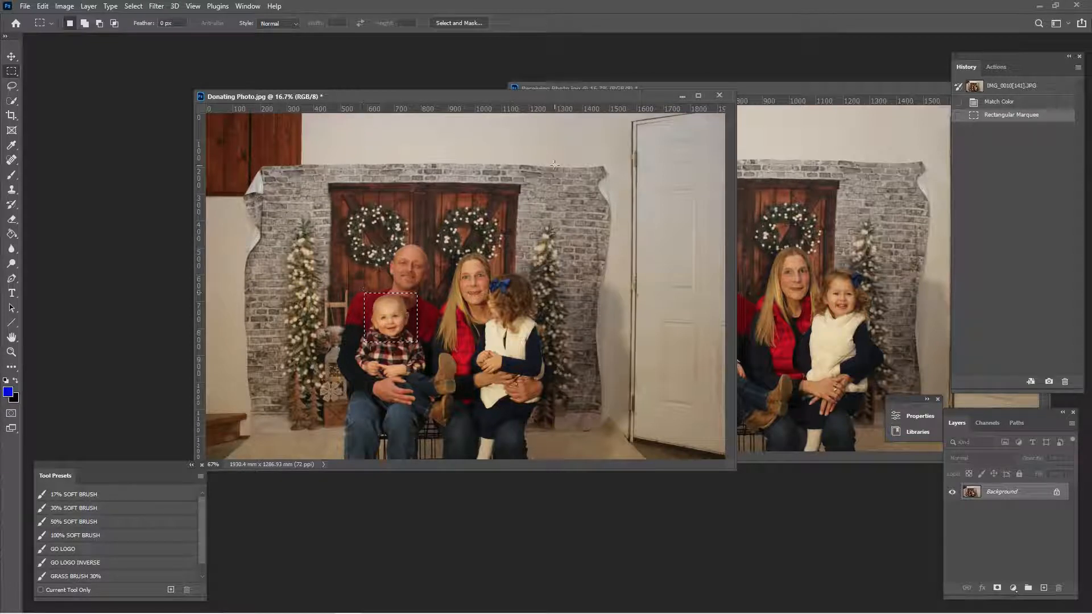
- Maximize Receiving Photo.jpg and paste the copied baby's head into it as a new layer
left_click_drag(576, 98, 473, 99)
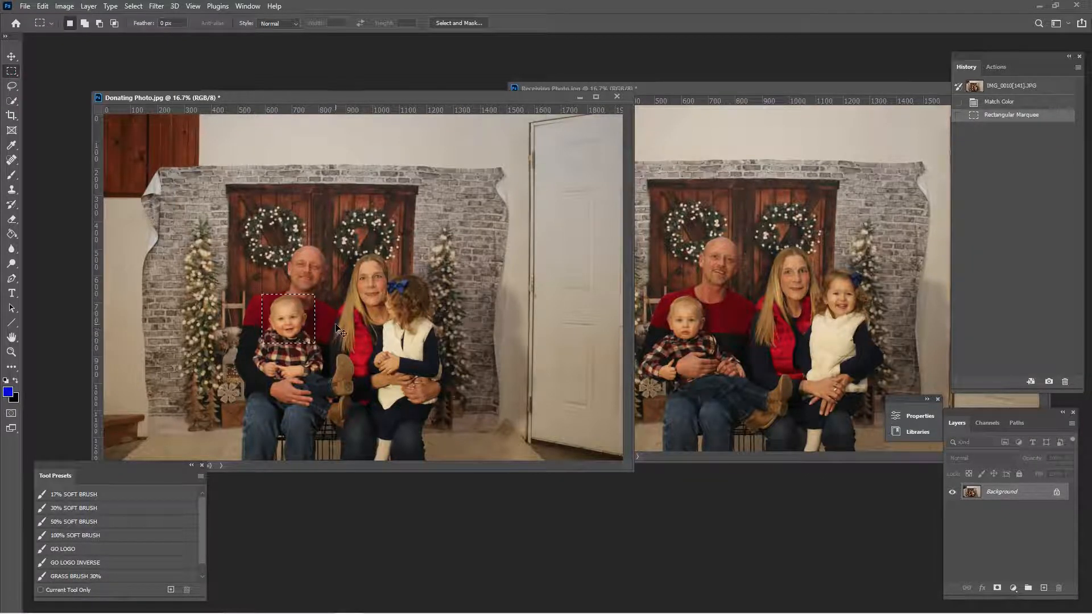
left_click(691, 89)
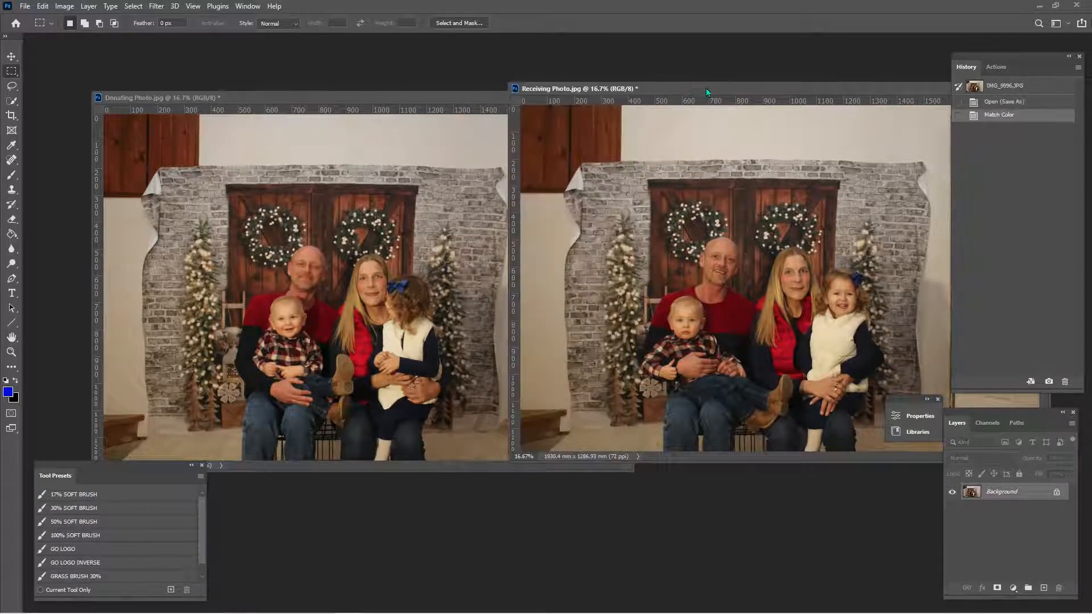
left_click_drag(709, 83, 581, 98)
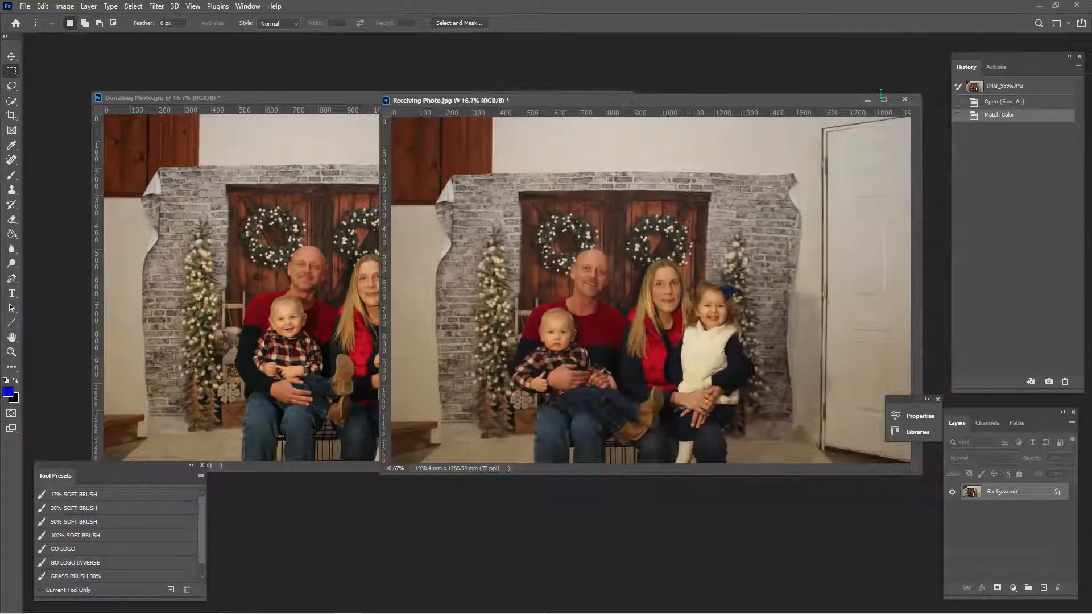
left_click(887, 100)
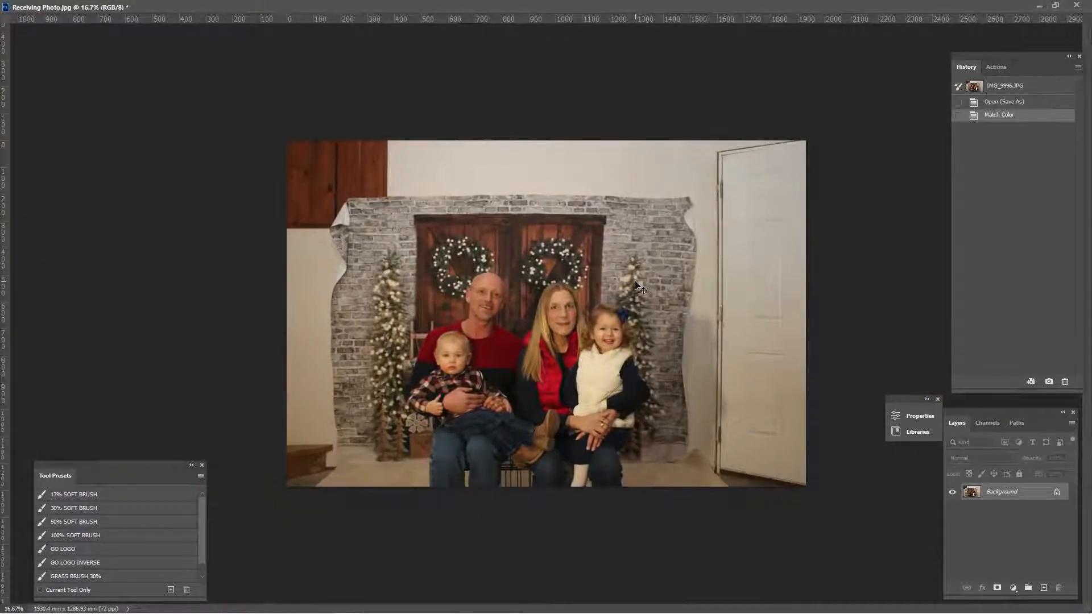
key("ctrl+v")
key("ctrl+plus")
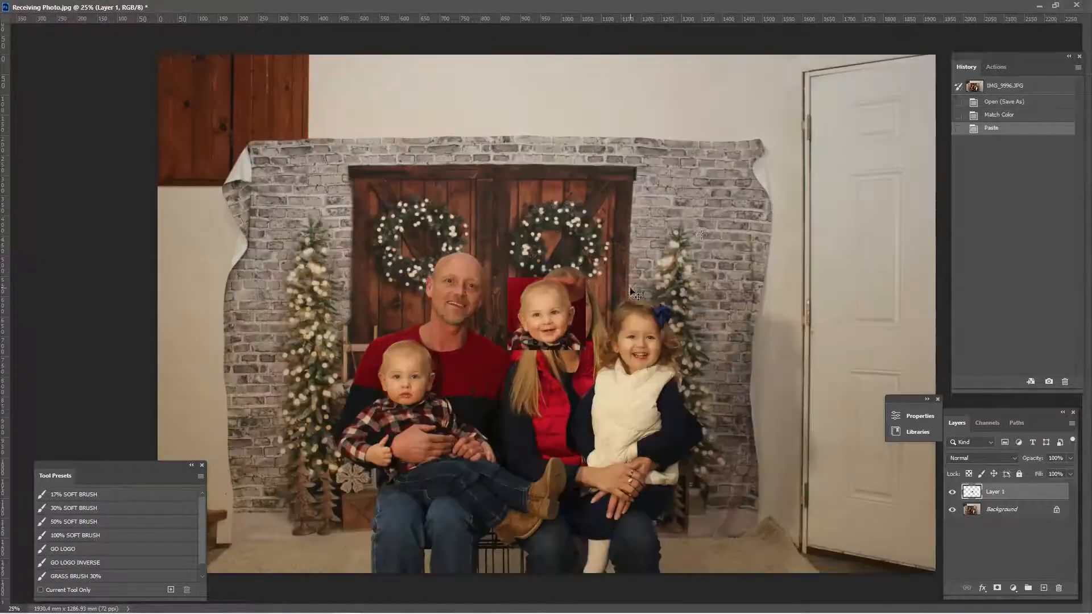
- Dock both floating photos as tabbed documents and return to Receiving Photo.jpg
left_click(1056, 5)
left_click_drag(758, 98, 749, 41)
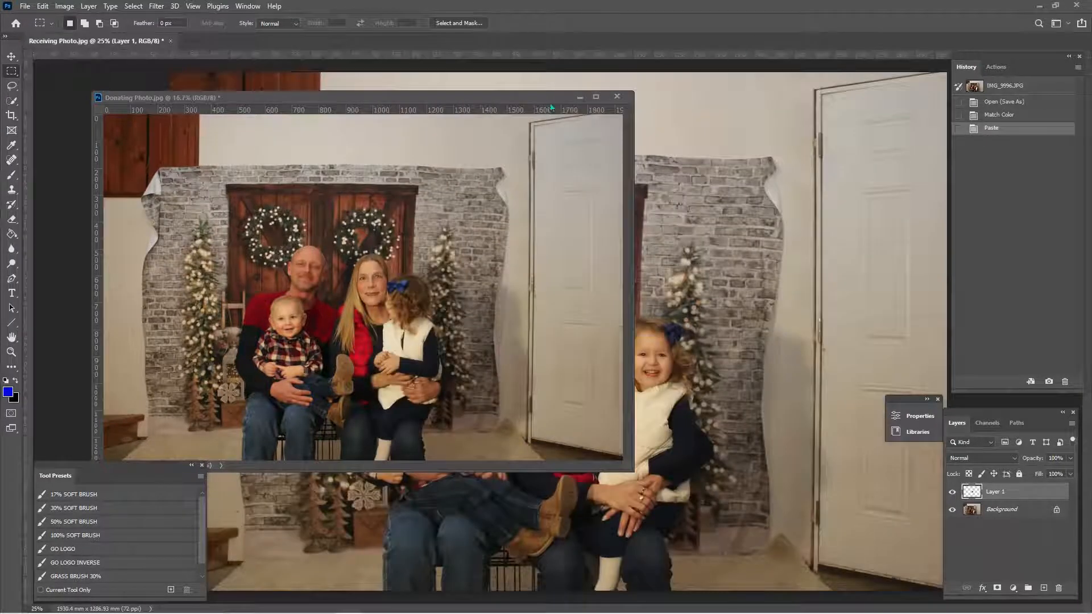
left_click_drag(547, 97, 581, 46)
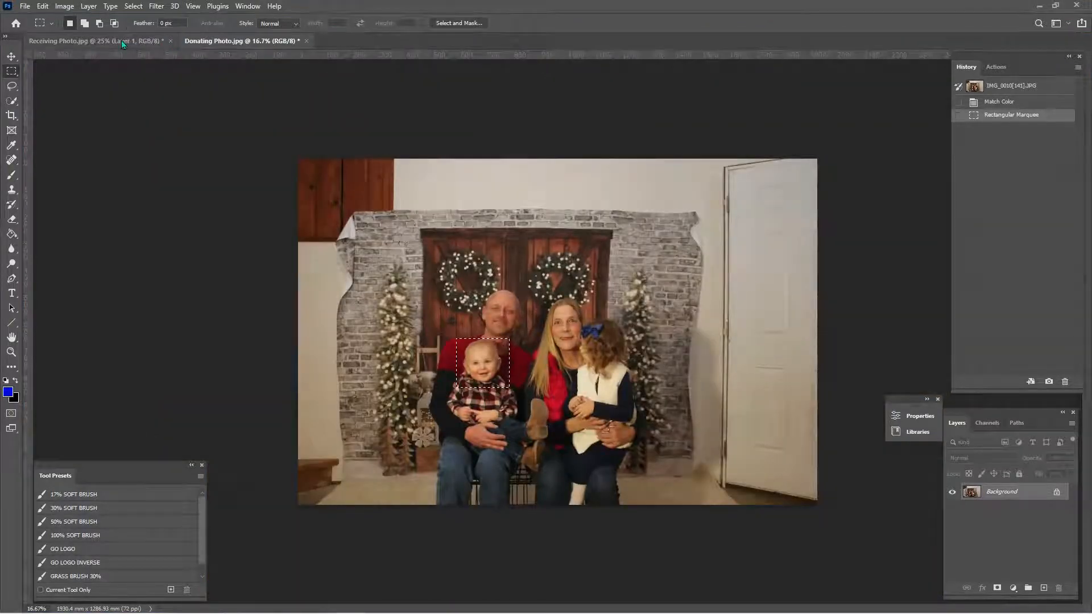
left_click(121, 40)
key("ctrl+v")
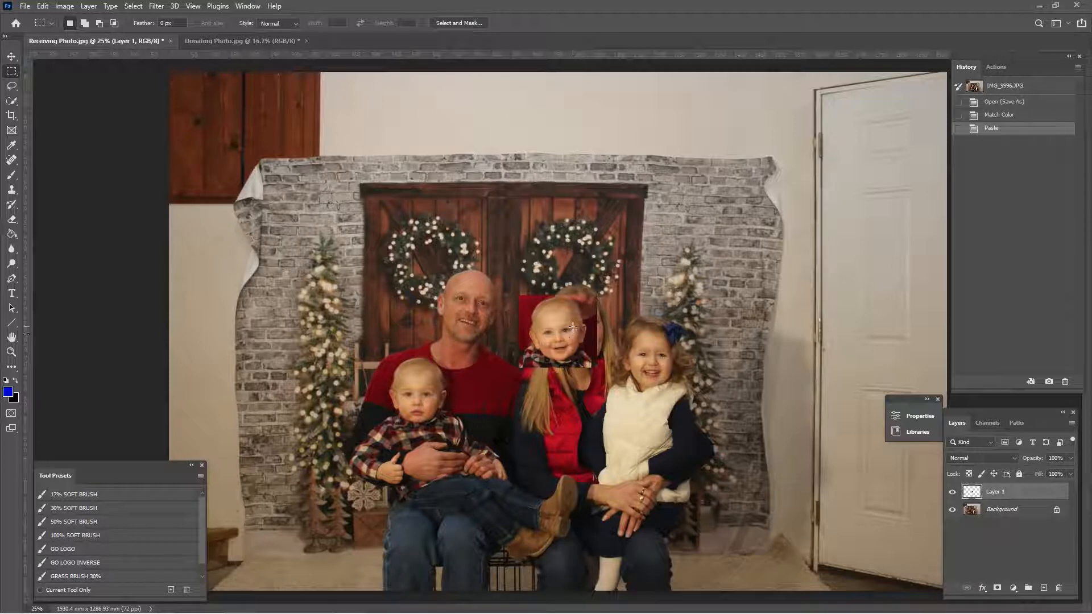
- Move the pasted smiling head over the baby's head in the receiving photo with the Move tool
key("v")
left_click_drag(574, 323, 434, 382)
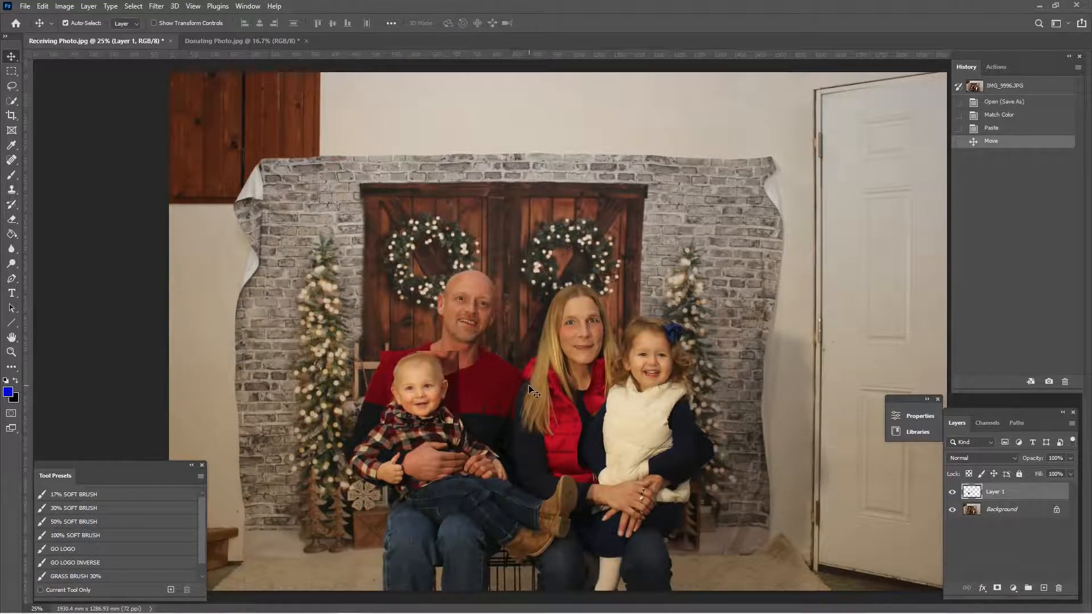
scroll(546, 375, "up", 1)
scroll(546, 376, "up", 2)
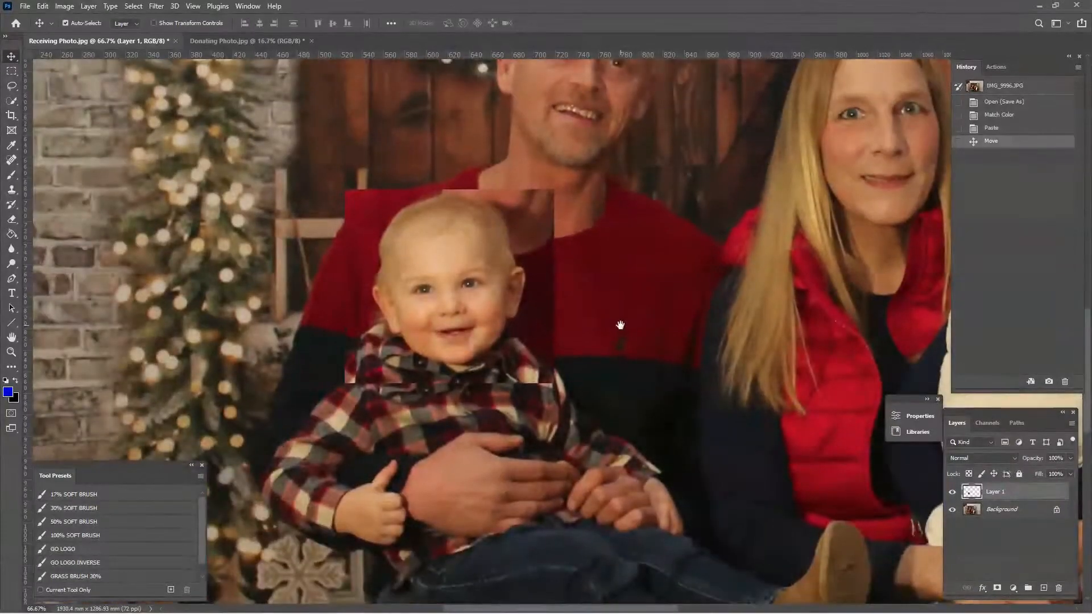
left_click_drag(622, 324, 657, 307)
key("ctrl")
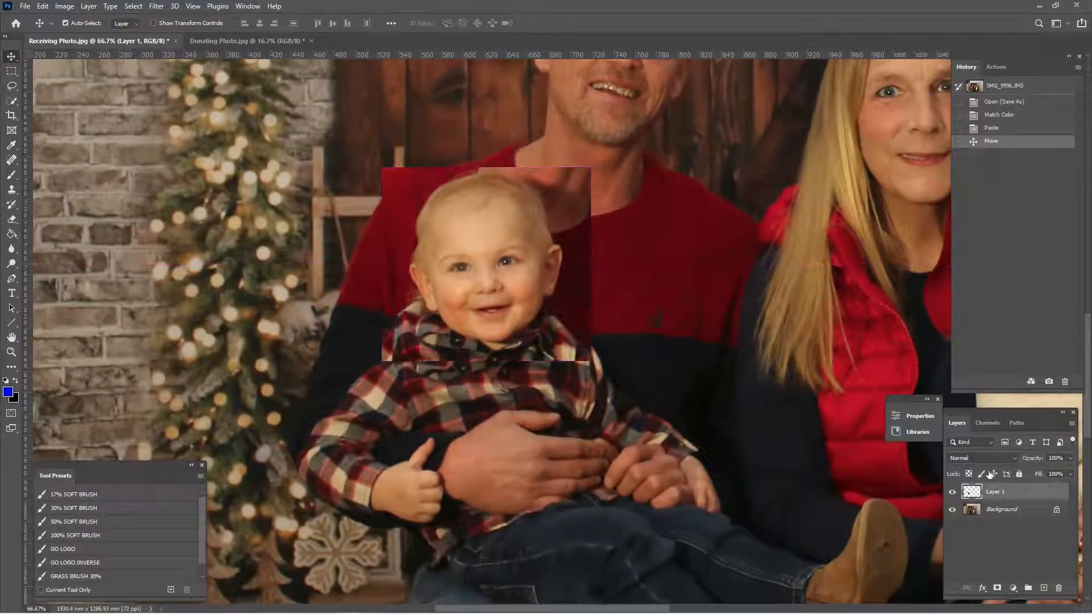
mouse_move(518, 262)
left_mouse_down()
mouse_move(650, 262)
mouse_move(636, 275)
mouse_move(509, 274)
left_mouse_up()
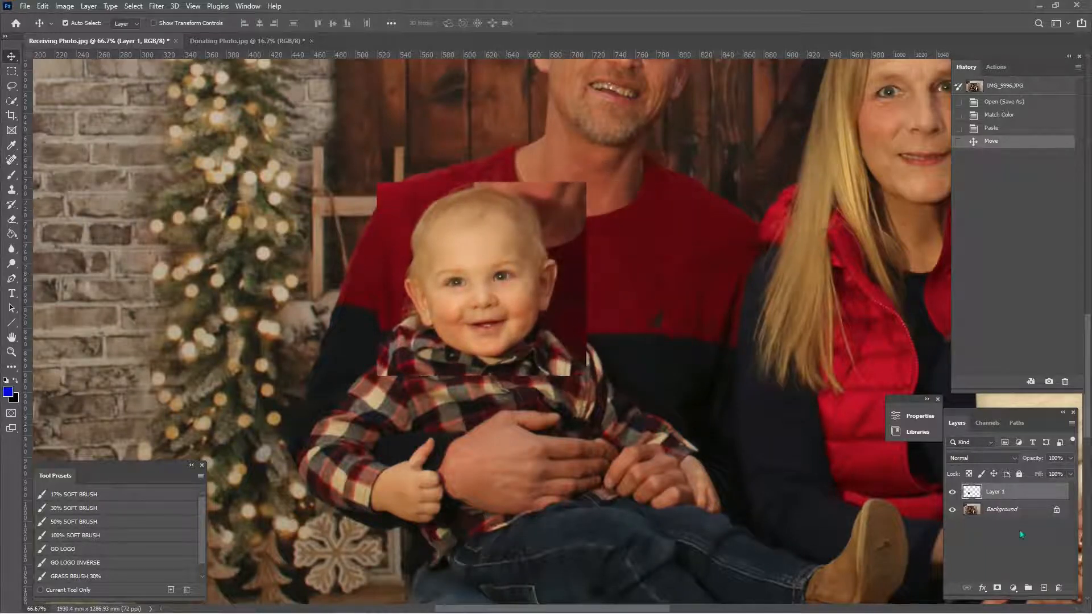
- Set the pasted head layer's blend mode to Difference and line its face up with the one beneath
left_click(993, 457)
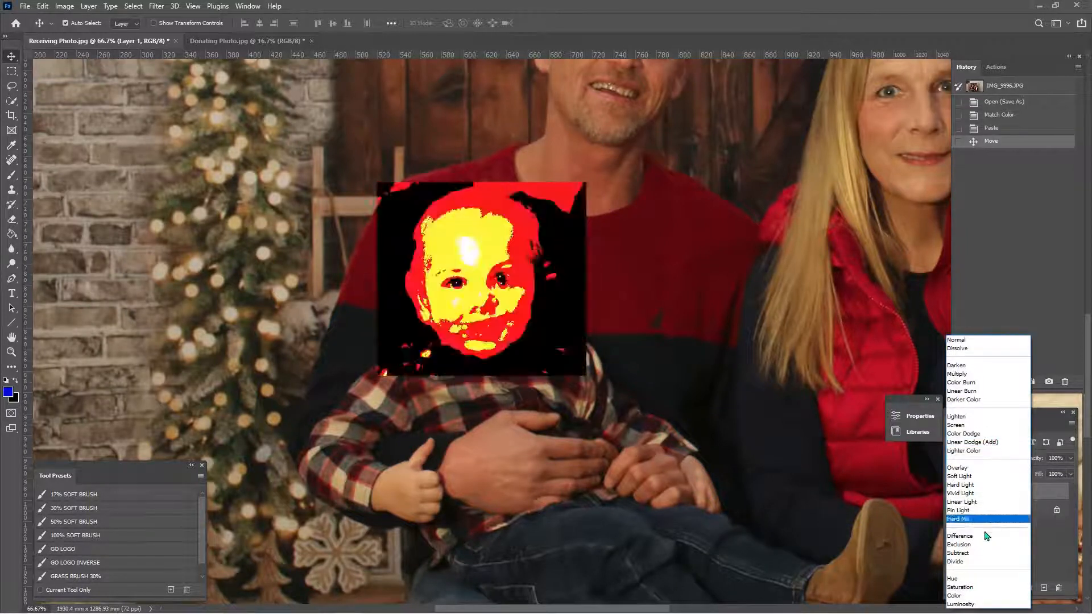
left_click(975, 535)
left_click_drag(518, 276, 521, 270)
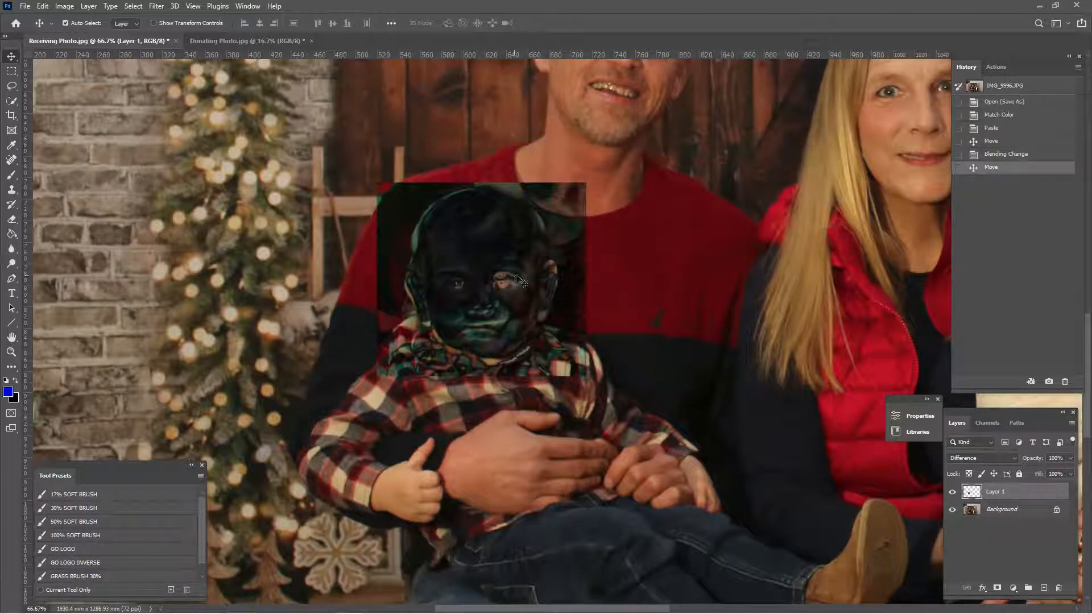
- Free-transform the pasted head, rotating it 5.36 degrees and scaling it to 101.56% to match the face beneath
key("ctrl+t")
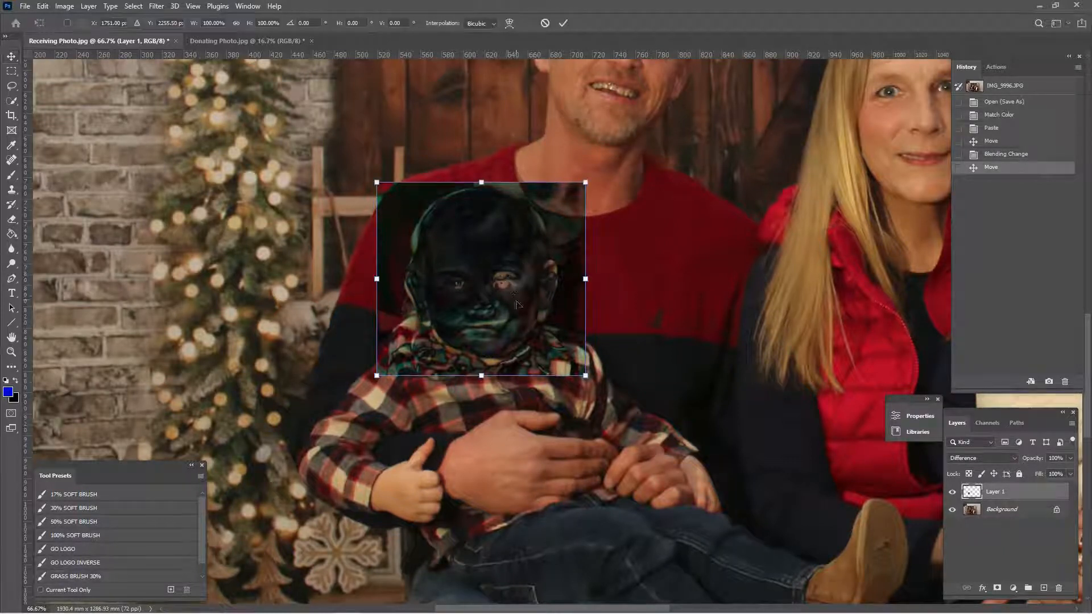
mouse_move(599, 398)
left_mouse_down()
mouse_move(629, 378)
mouse_move(589, 416)
left_mouse_up()
left_click_drag(531, 300, 533, 303)
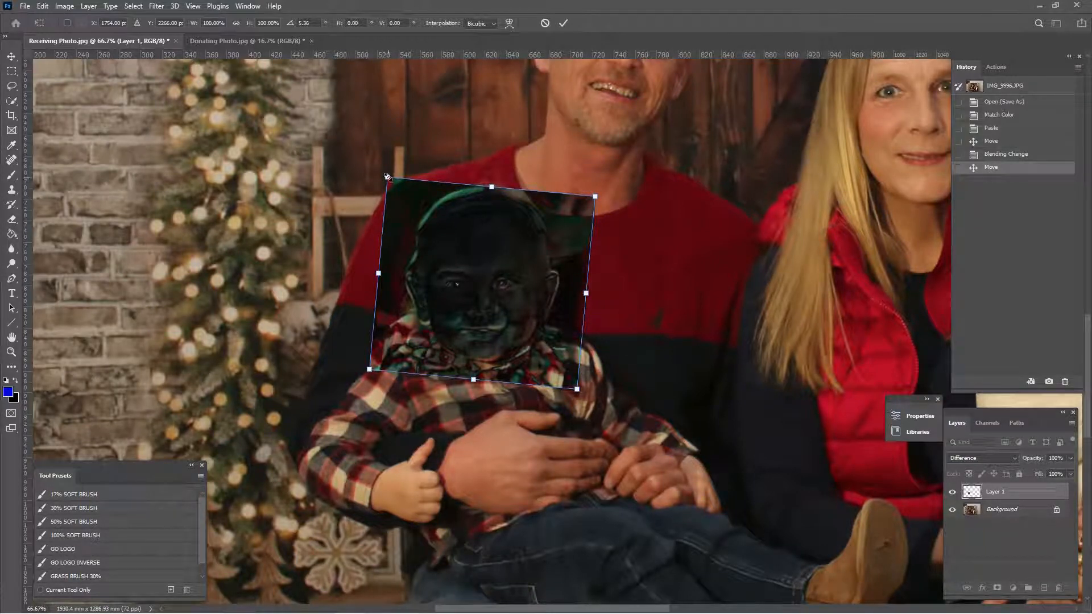
left_click_drag(388, 177, 383, 173)
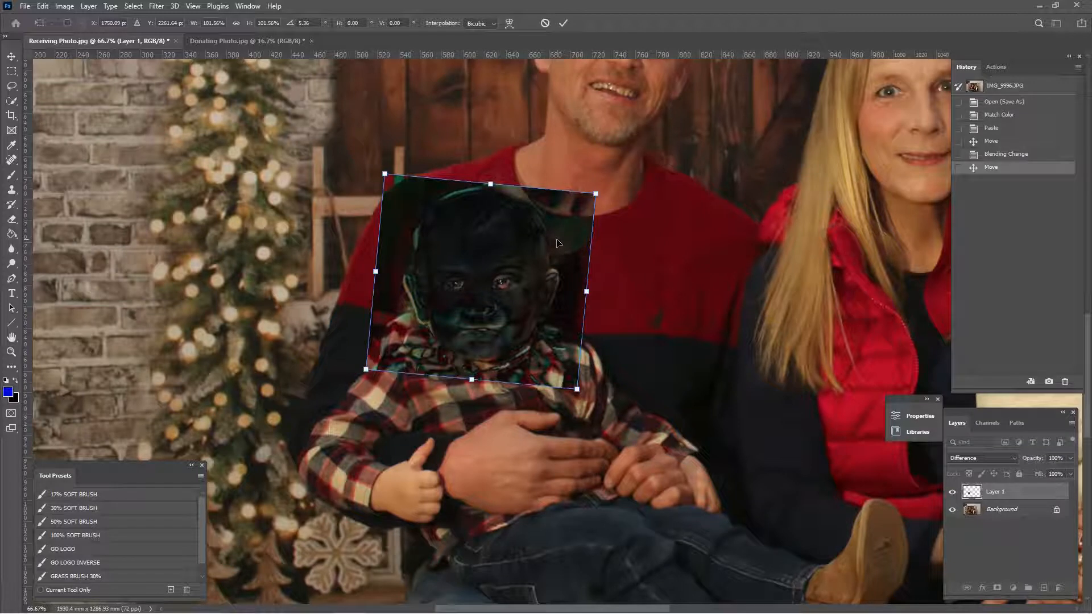
- Nudge the pasted head sideways over the face beneath and scale it to 100.56%
key("Right")
key("Right")
key("Right")
key("Right")
key("Right")
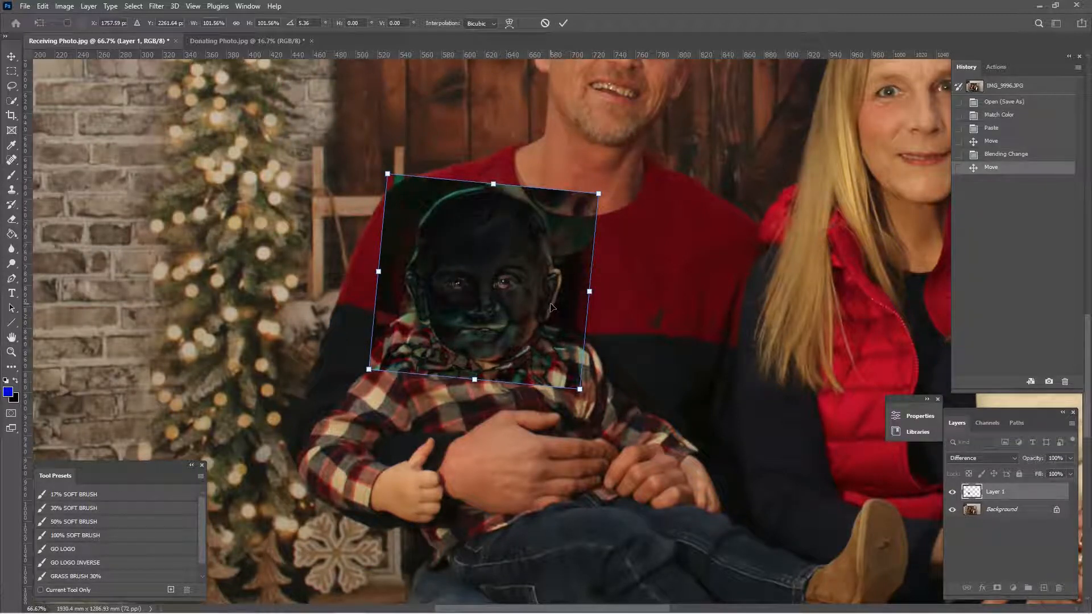
key("Left")
key("Left")
key("Left")
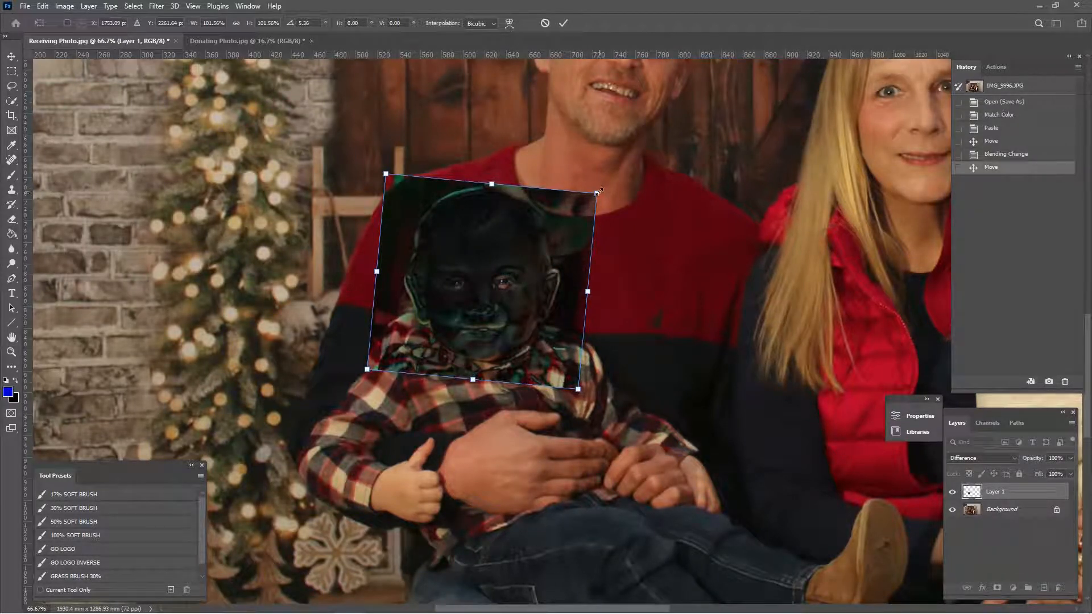
left_click_drag(597, 192, 594, 195)
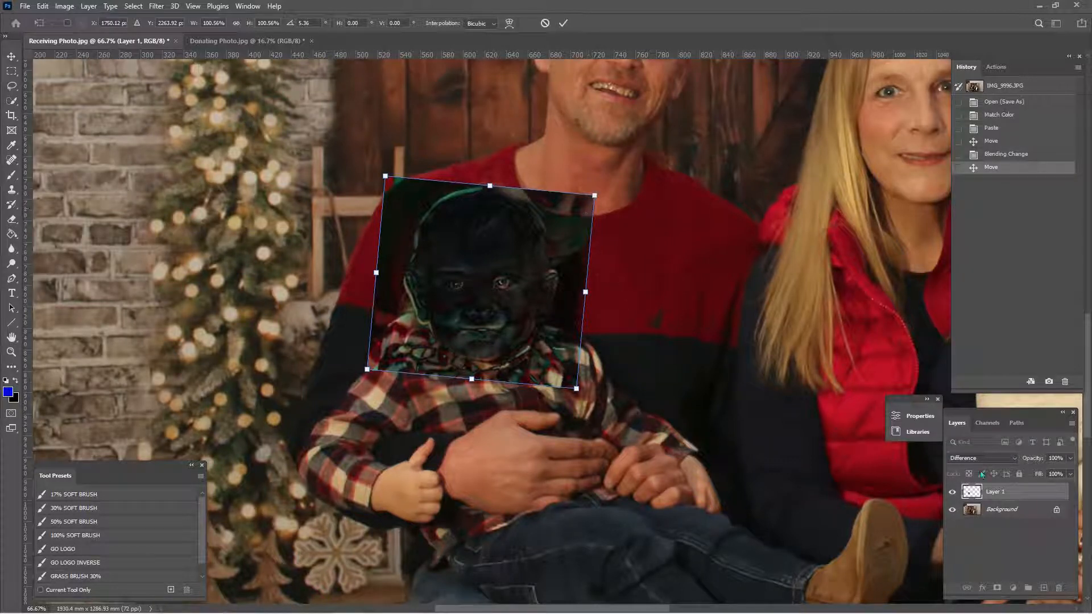
- Set the pasted head layer's blend mode to Normal and apply the free transform
left_click(1014, 456)
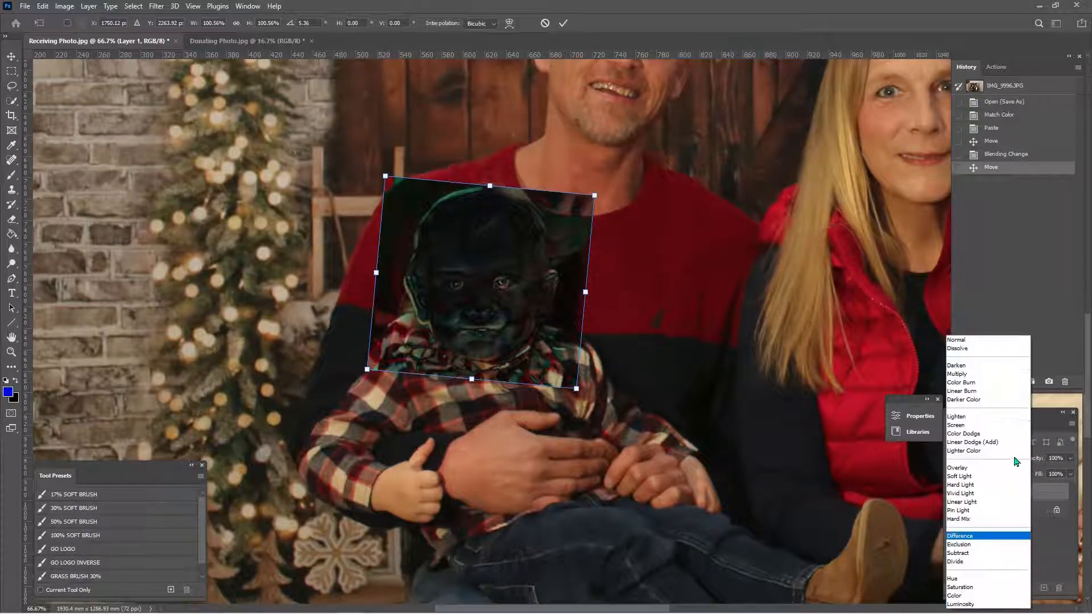
left_click(970, 342)
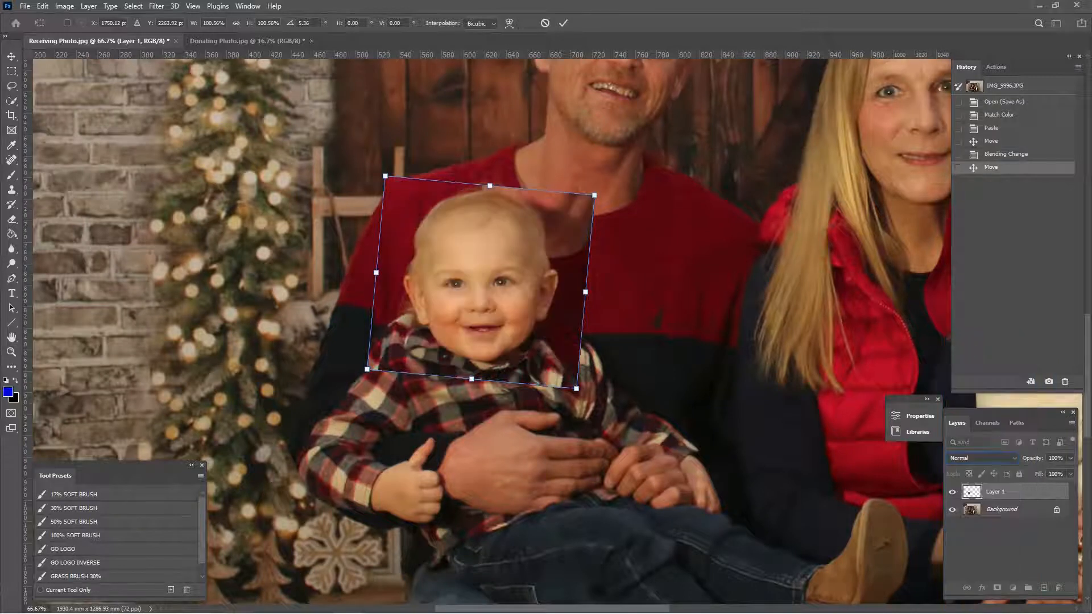
key("Return")
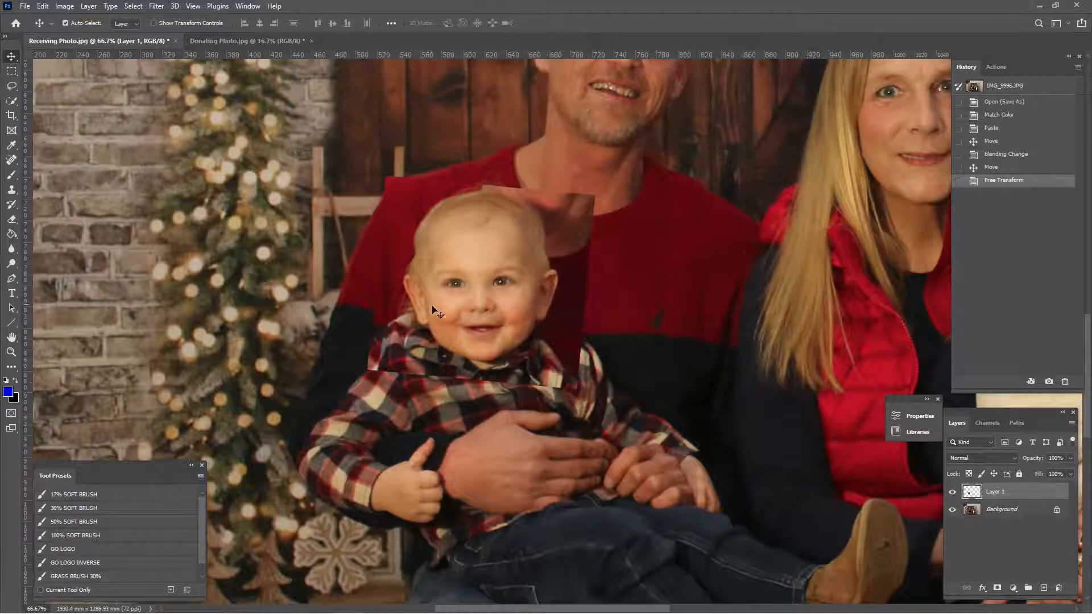
- Erase the pasted layer's hard outer edges above the head, across the shirt and beside the head with a soft 70 px Eraser
key("e")
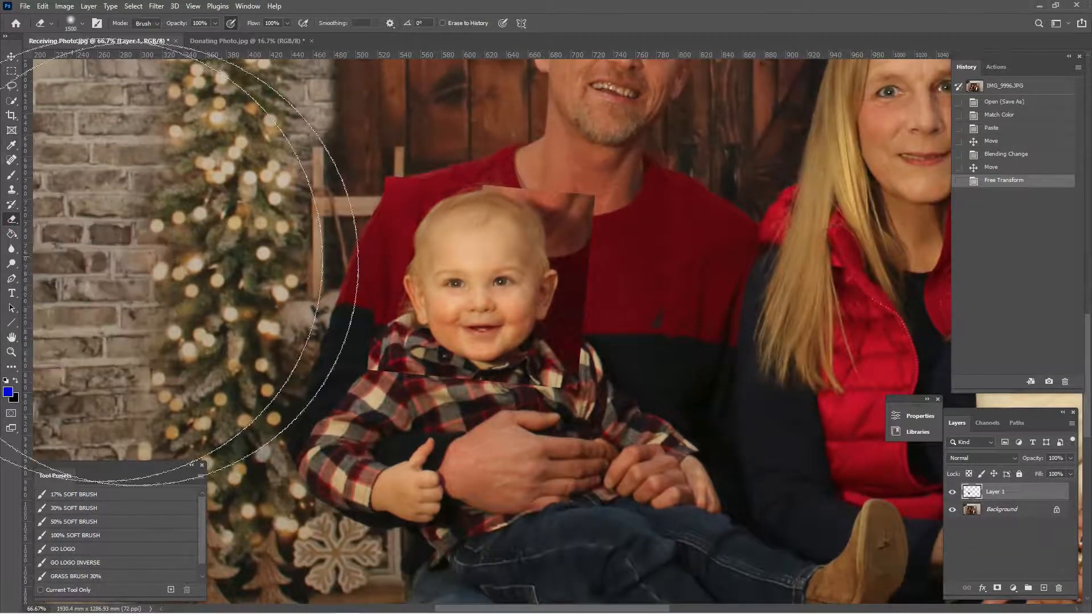
key("bracketleft")
key("bracketleft")
key("bracketleft")
key("bracketleft")
key("bracketleft")
key("bracketleft")
key("bracketleft")
key("bracketleft")
key("bracketleft")
key("bracketleft")
key("bracketleft")
key("bracketleft")
key("bracketleft")
key("bracketleft")
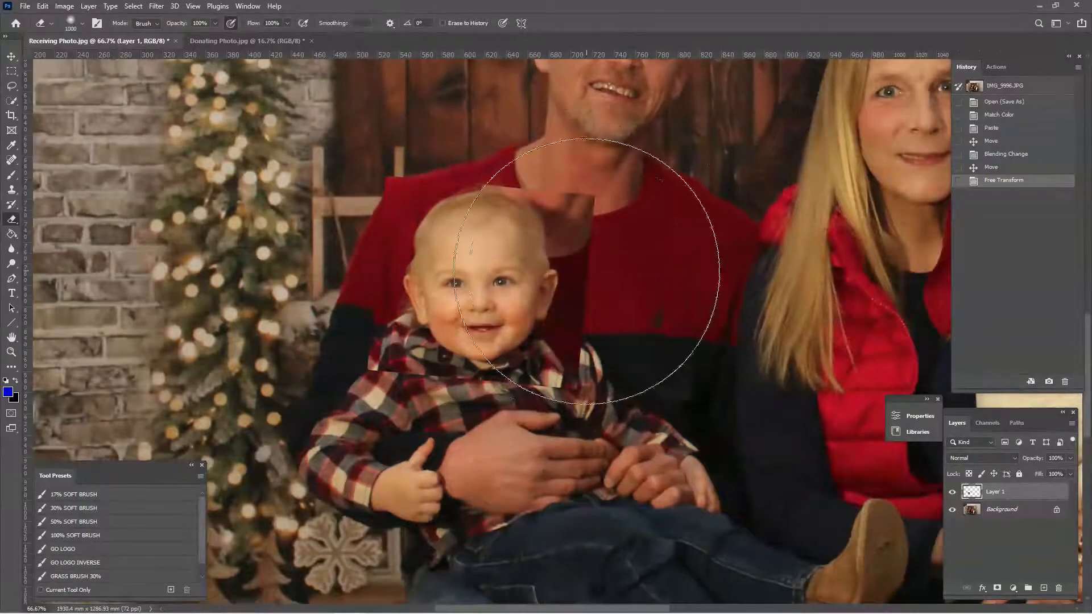
key("bracketleft")
key("bracketleft")
key("bracketleft")
key("bracketleft")
key("bracketleft")
key("bracketleft")
key("bracketleft")
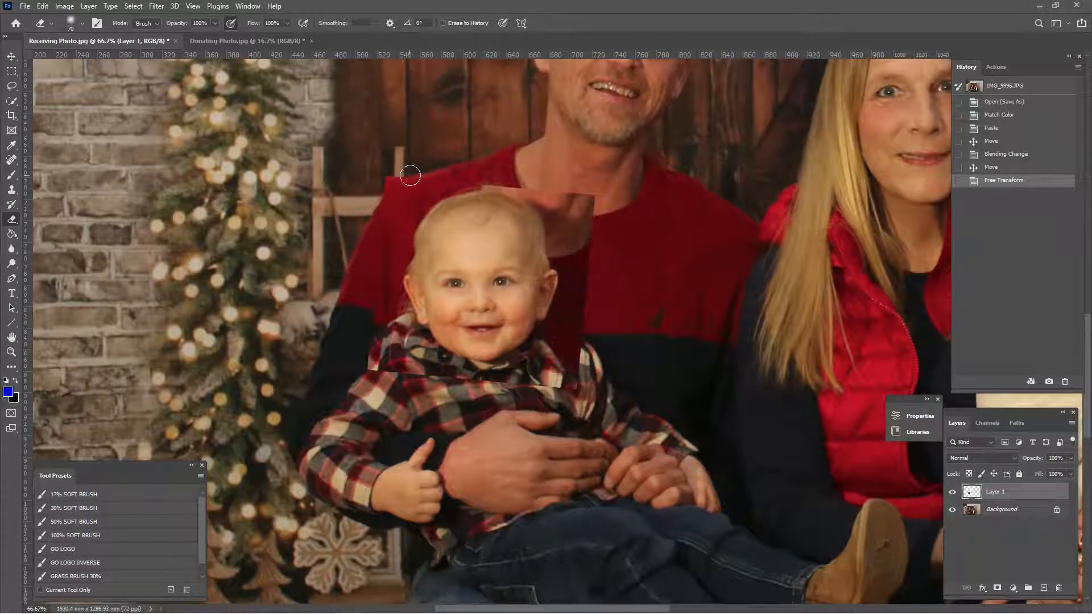
mouse_move(488, 180)
left_mouse_down()
mouse_move(602, 216)
mouse_move(601, 232)
mouse_move(577, 219)
left_mouse_up()
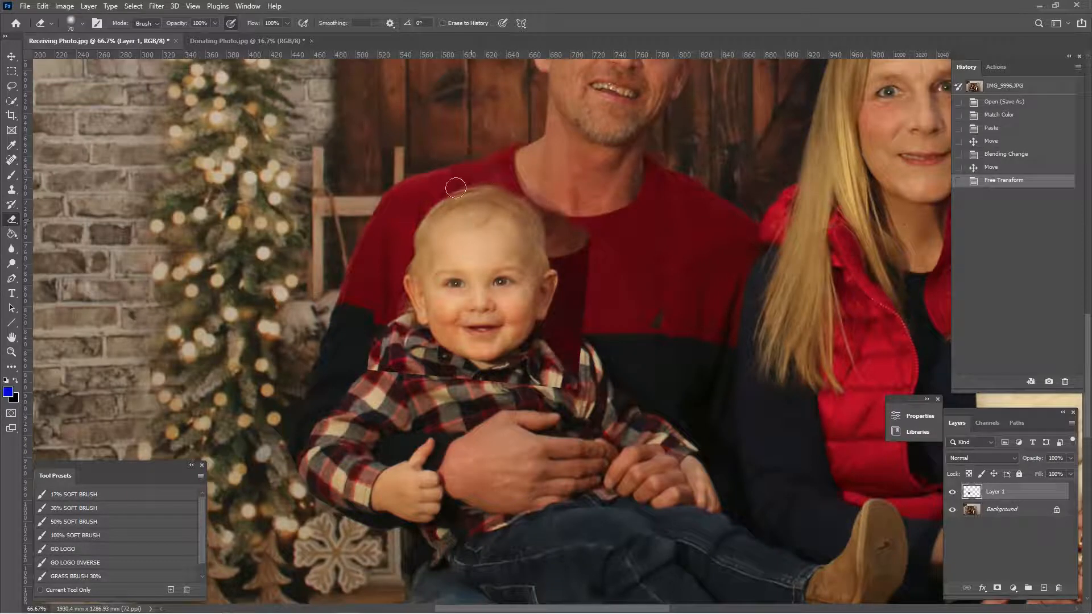
mouse_move(375, 321)
left_mouse_down()
mouse_move(368, 351)
mouse_move(403, 346)
mouse_move(416, 390)
mouse_move(392, 358)
mouse_move(458, 384)
left_mouse_up()
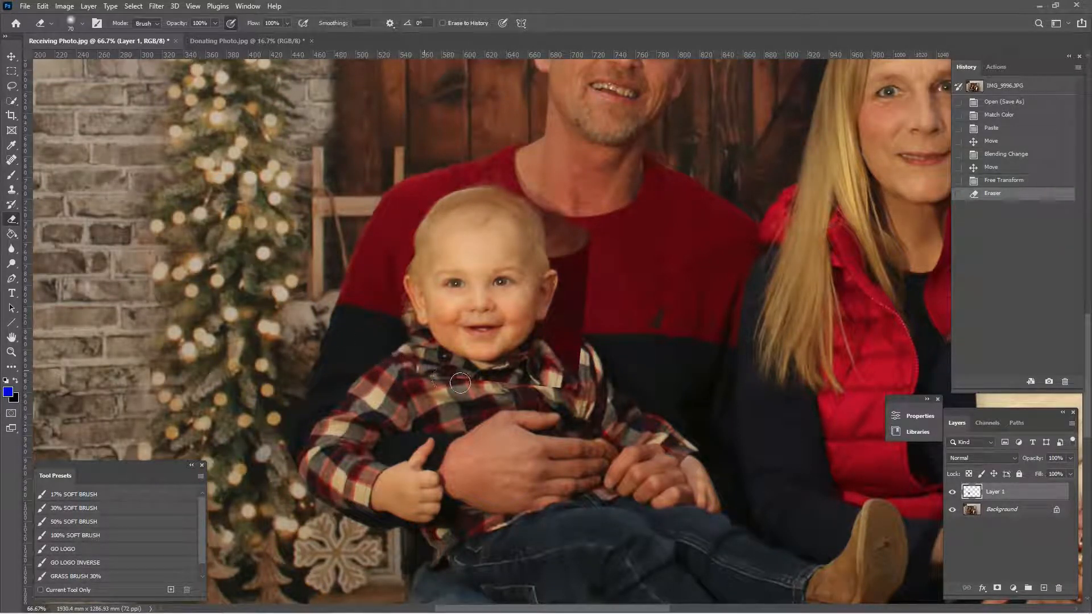
mouse_move(543, 379)
left_mouse_down()
mouse_move(580, 376)
mouse_move(590, 319)
mouse_move(582, 271)
left_mouse_up()
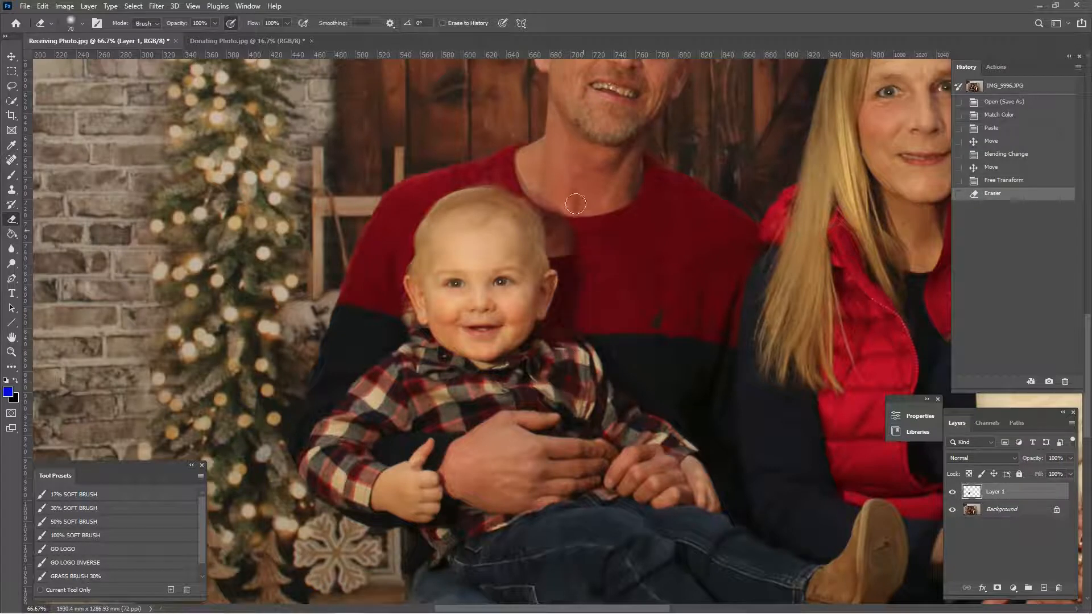
left_click(453, 391)
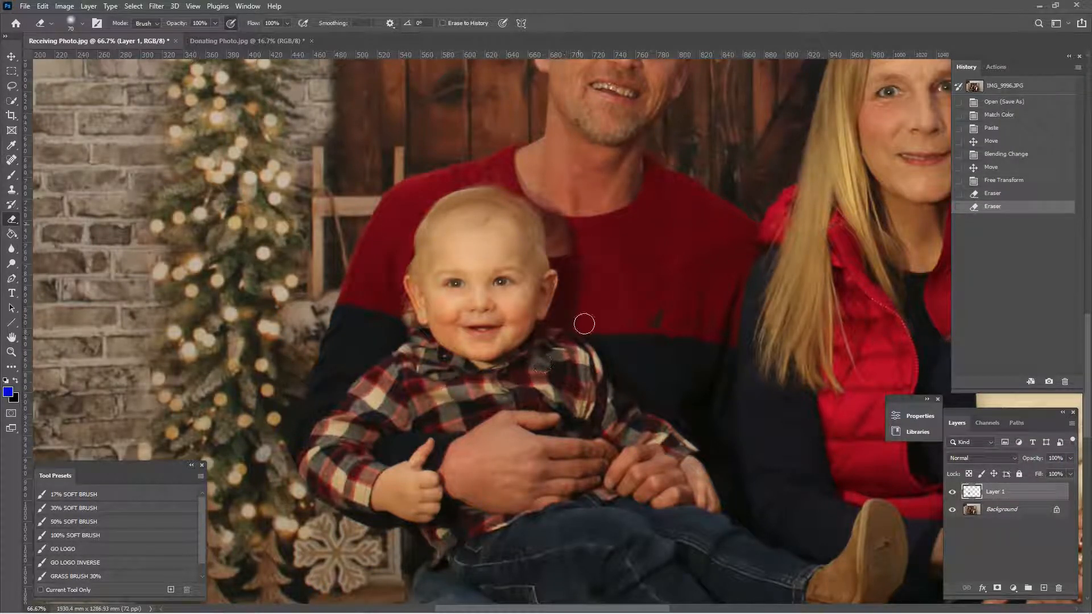
- Erase the remaining pasted background closer around the head, neck and shoulders, undoing the stray stroke on the man's sweater
mouse_move(563, 215)
left_mouse_down()
mouse_move(520, 180)
mouse_move(424, 178)
left_mouse_up()
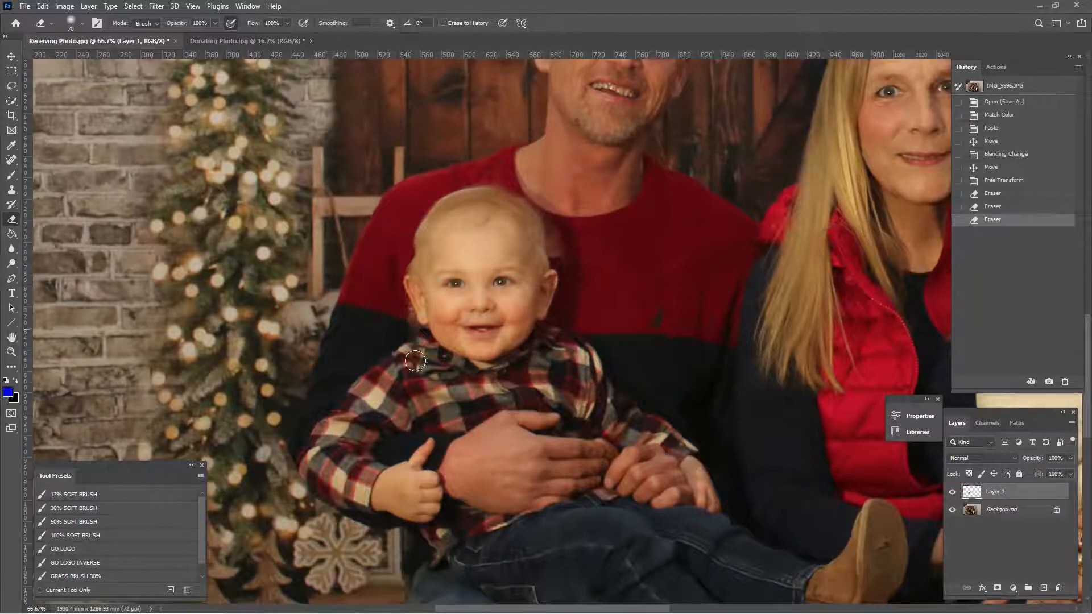
left_click(336, 294)
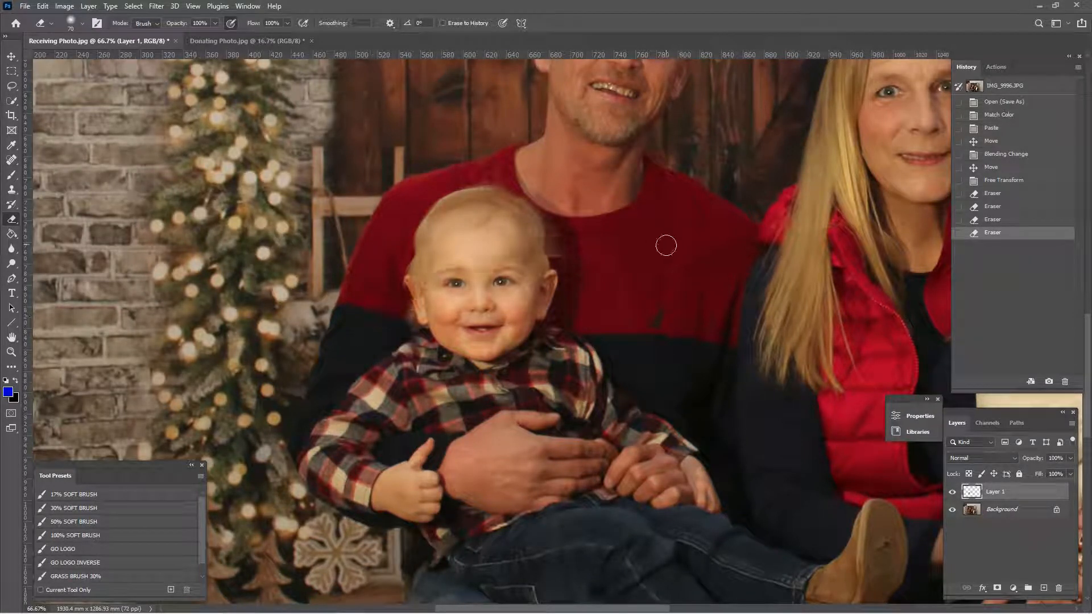
left_click_drag(666, 246, 652, 253)
key("ctrl+z")
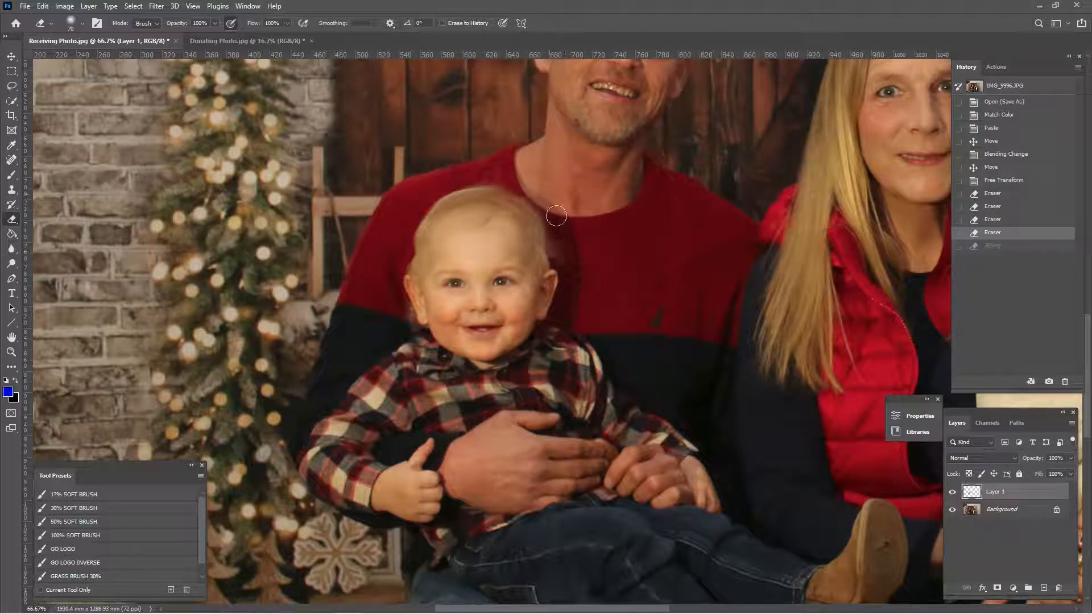
mouse_move(560, 223)
left_mouse_down()
mouse_move(578, 256)
mouse_move(570, 315)
left_mouse_up()
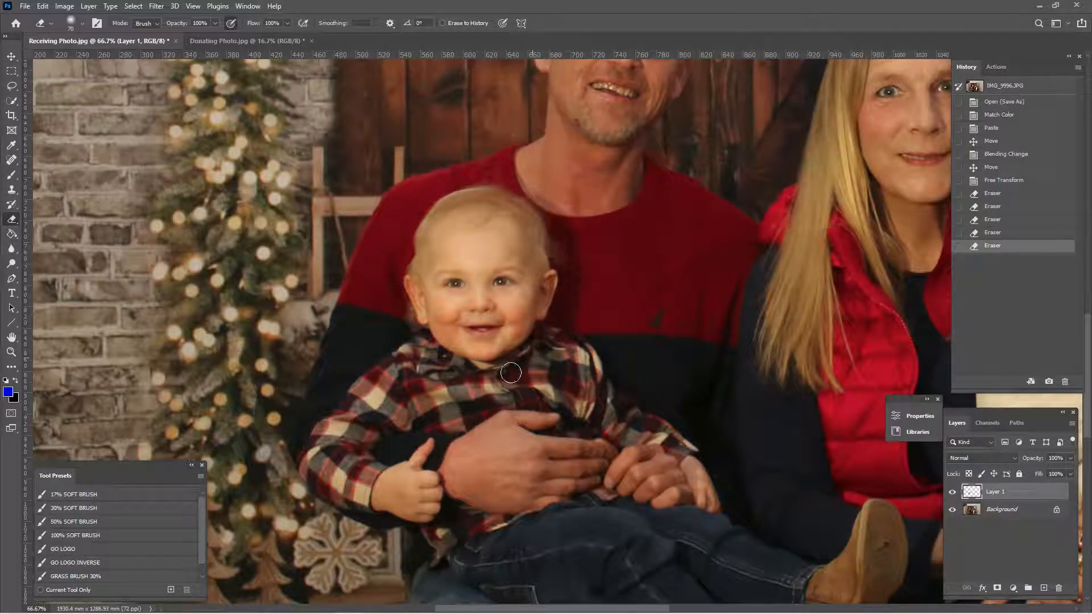
left_click_drag(410, 367, 404, 322)
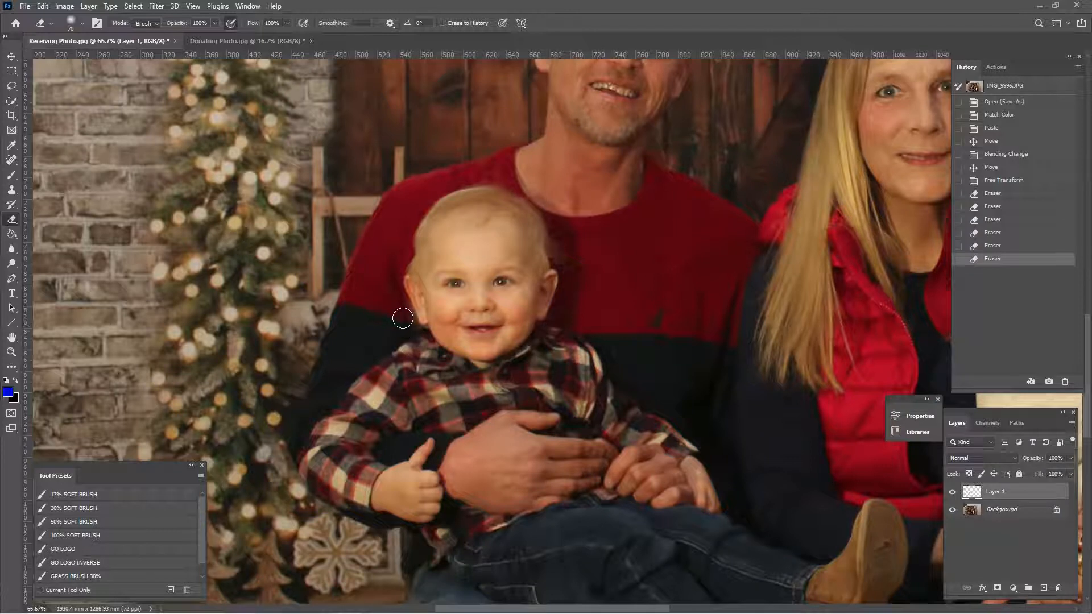
mouse_move(387, 275)
left_mouse_down()
mouse_move(315, 232)
mouse_move(341, 168)
mouse_move(361, 134)
mouse_move(398, 112)
mouse_move(482, 107)
mouse_move(544, 151)
mouse_move(576, 236)
mouse_move(575, 267)
mouse_move(536, 343)
mouse_move(547, 344)
mouse_move(545, 361)
mouse_move(582, 341)
mouse_move(591, 364)
left_mouse_up()
- Erase the leftover fringe around the baby's collar, shoulder and ear with a smaller Eraser, undoing the stroke that crosses the face
key("ctrl+plus")
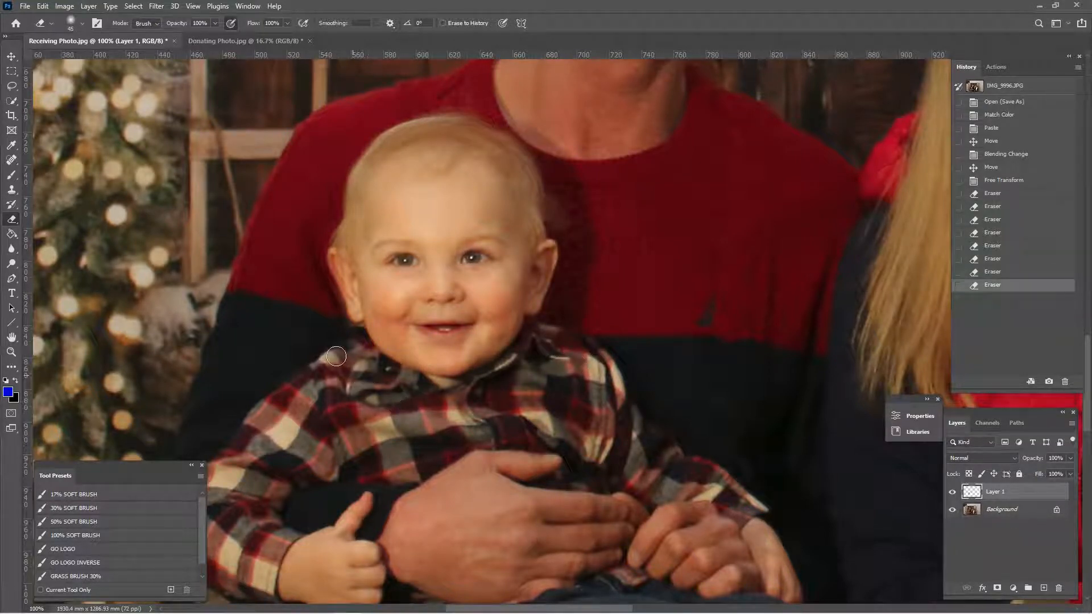
mouse_move(348, 346)
left_mouse_down()
mouse_move(379, 376)
mouse_move(352, 333)
mouse_move(408, 378)
mouse_move(474, 389)
mouse_move(531, 359)
mouse_move(485, 382)
mouse_move(410, 380)
left_mouse_up()
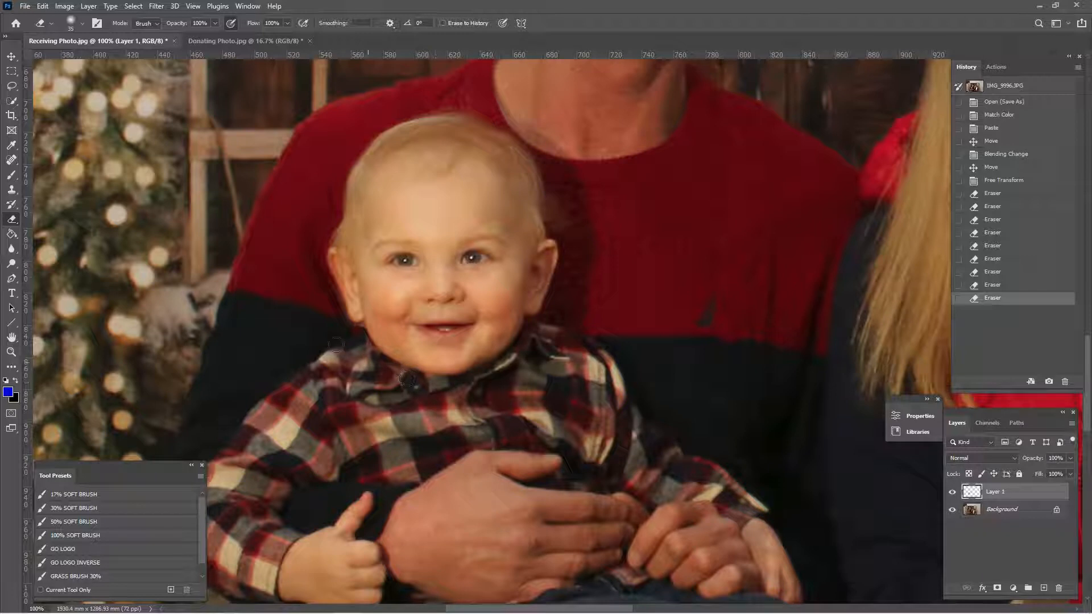
left_click(339, 345)
left_click_drag(355, 342, 341, 328)
left_click_drag(349, 284, 385, 273)
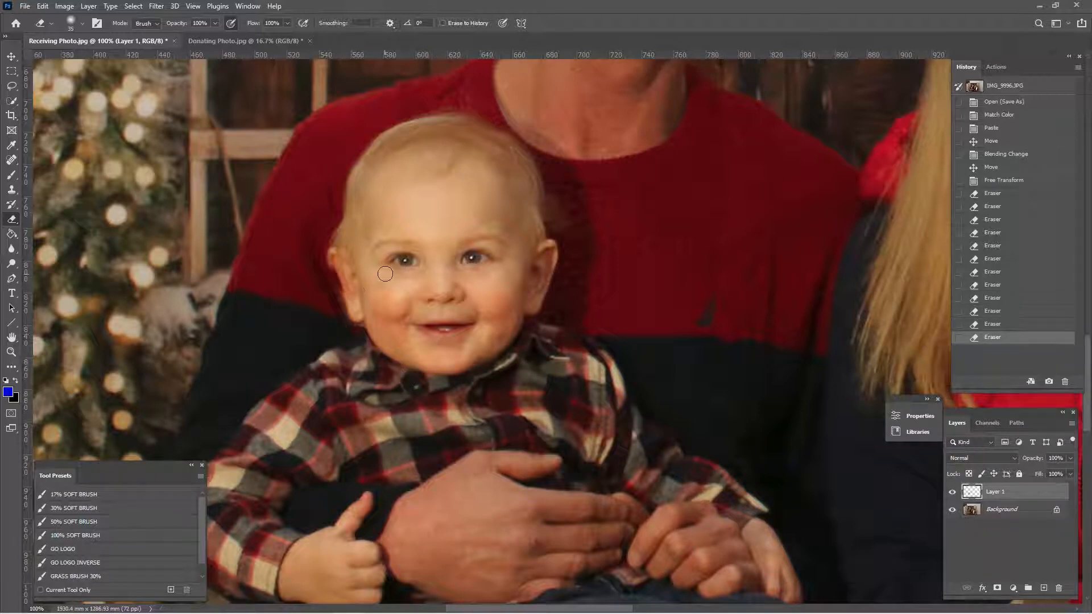
key("ctrl+z")
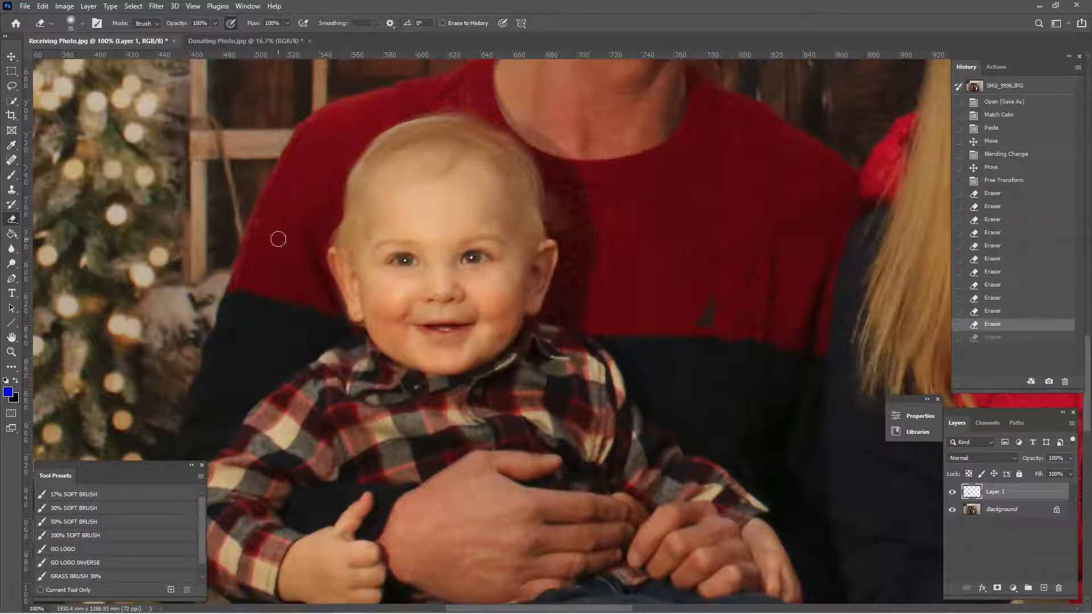
mouse_move(320, 224)
left_mouse_down()
mouse_move(325, 300)
mouse_move(336, 334)
mouse_move(356, 337)
mouse_move(358, 368)
left_mouse_up()
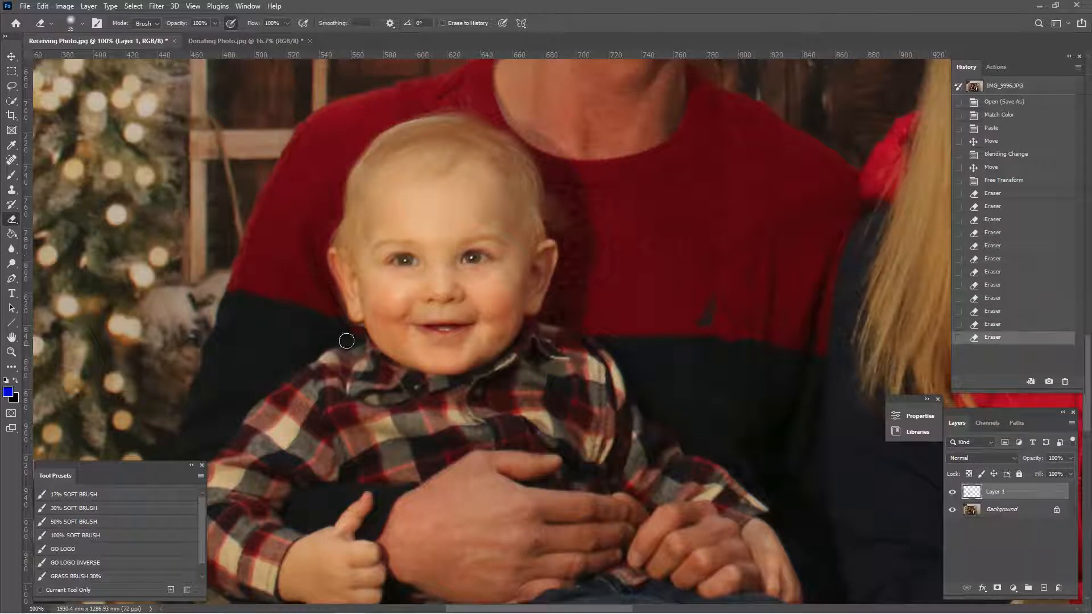
- Toggle Layer 1's visibility to compare the swapped head with the original face, leaving the layer visible
left_click(953, 494)
left_click(952, 494)
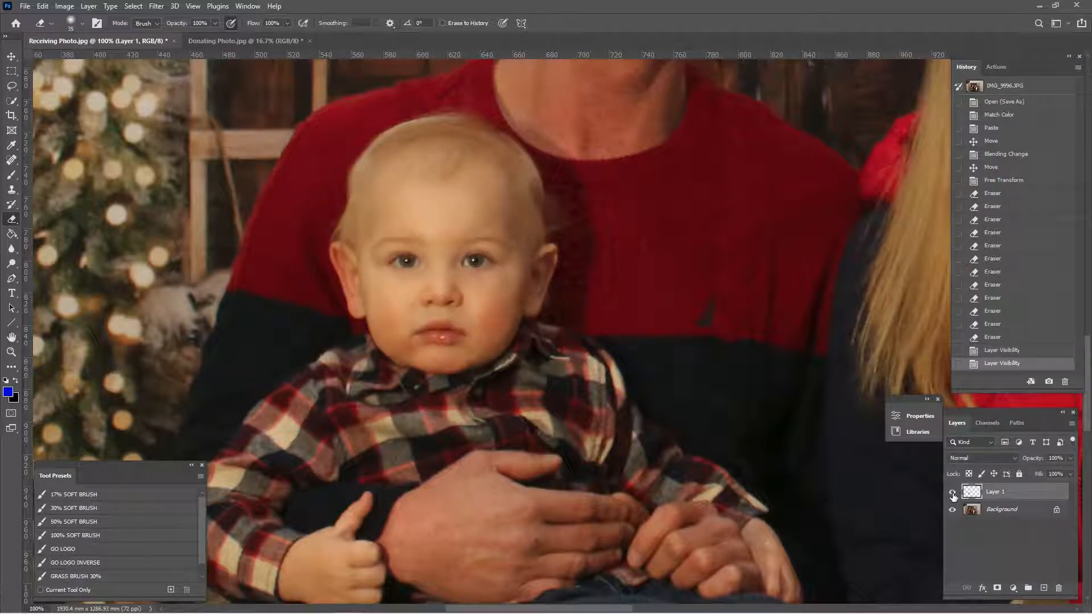
left_click(952, 495)
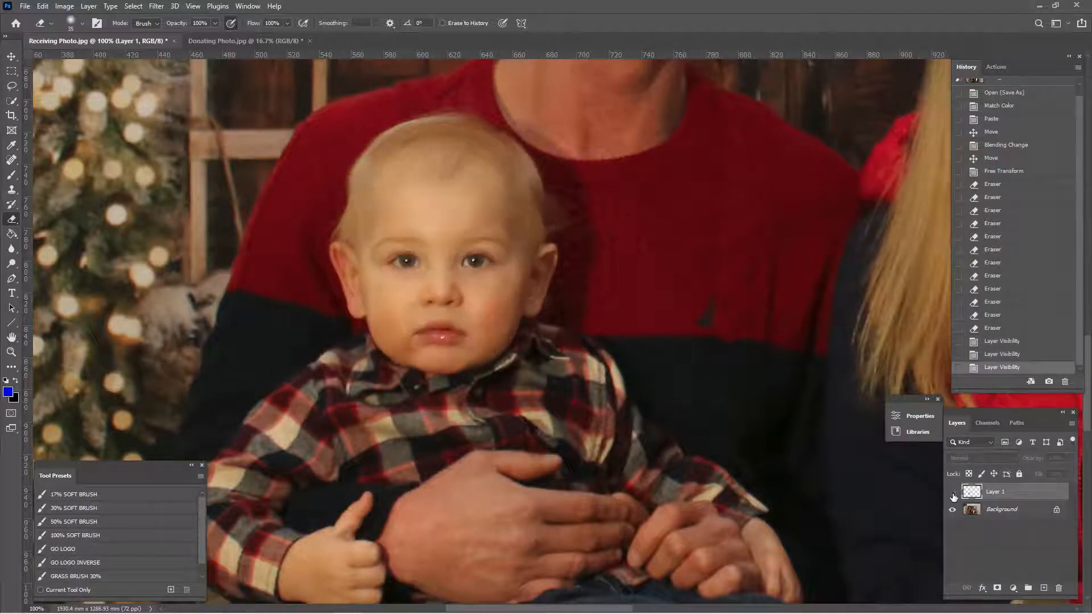
left_click(953, 494)
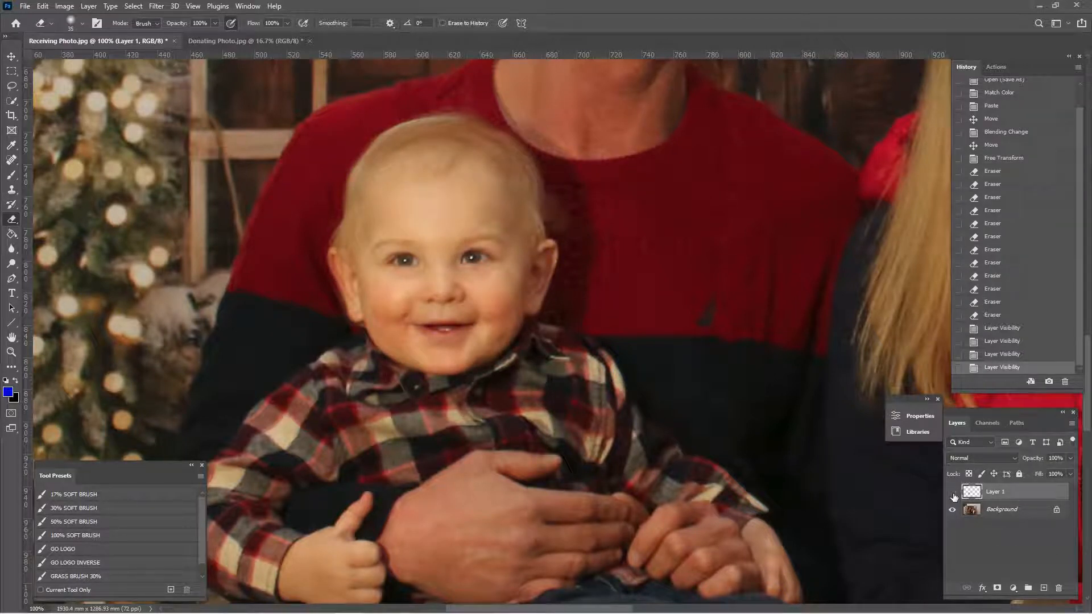
left_click(952, 494)
left_click(953, 494)
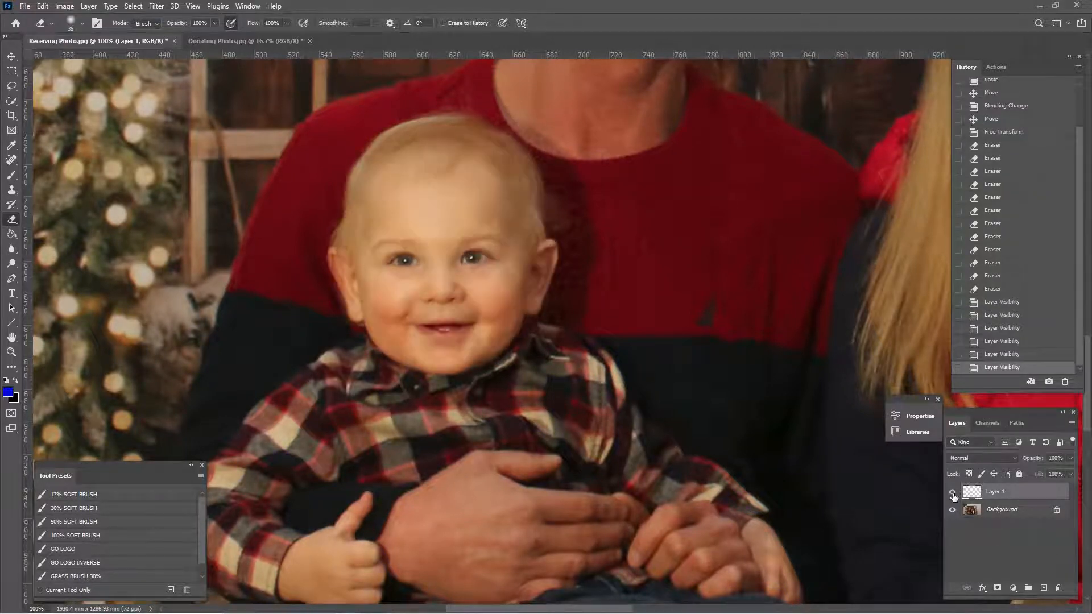
- Free-transform the pasted head on Layer 1, rotating it 0.76 degrees
key("ctrl+t")
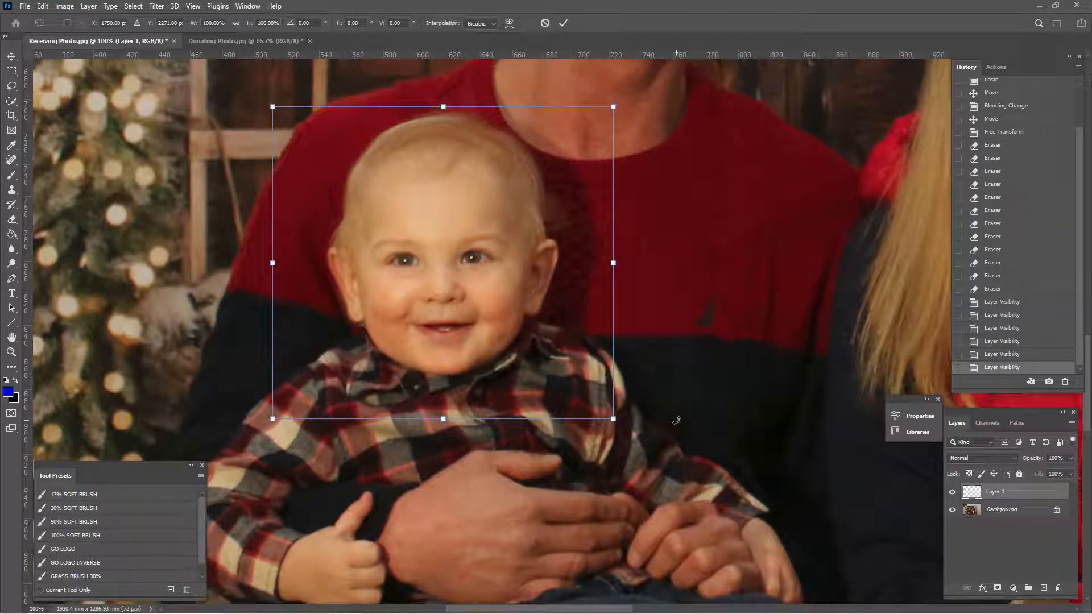
left_click_drag(677, 421, 703, 409)
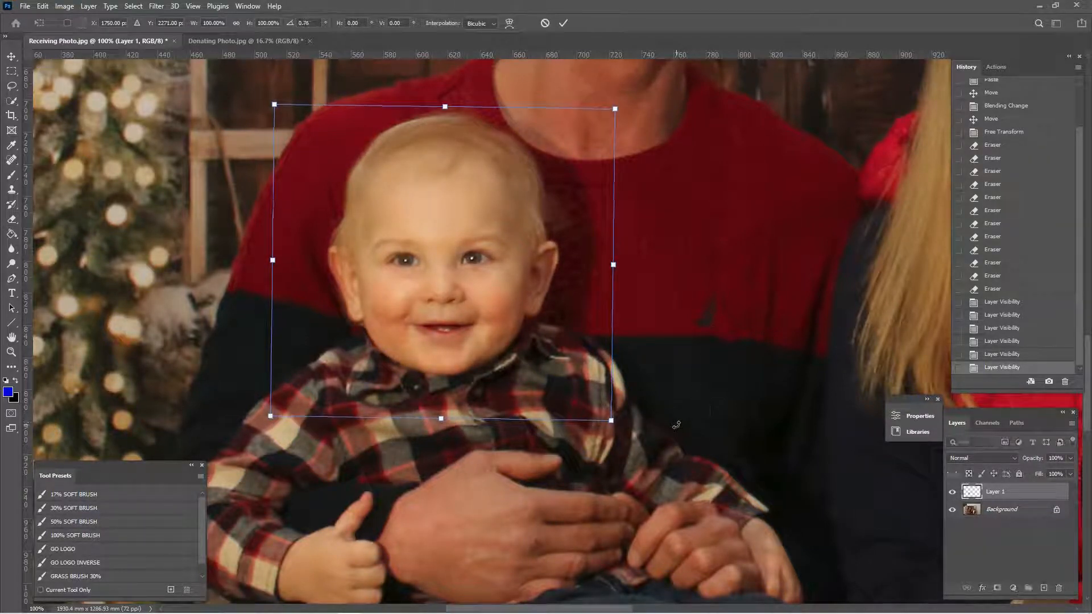
key("Return")
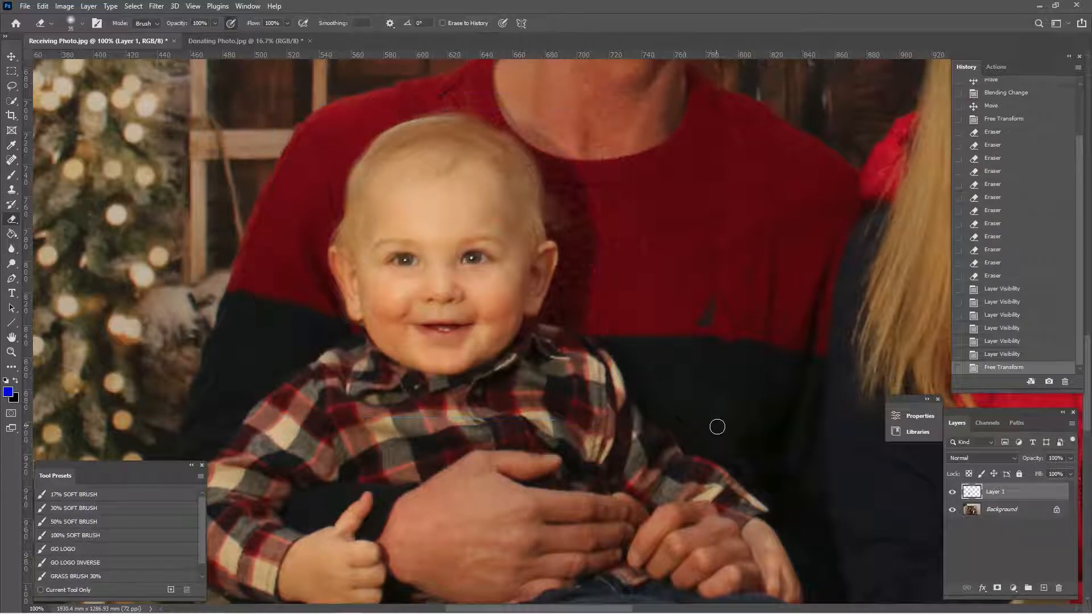
- Compare the rotated head with the original by repeatedly hiding and showing Layer 1, ending with it shown
left_click(953, 492)
left_click(953, 492)
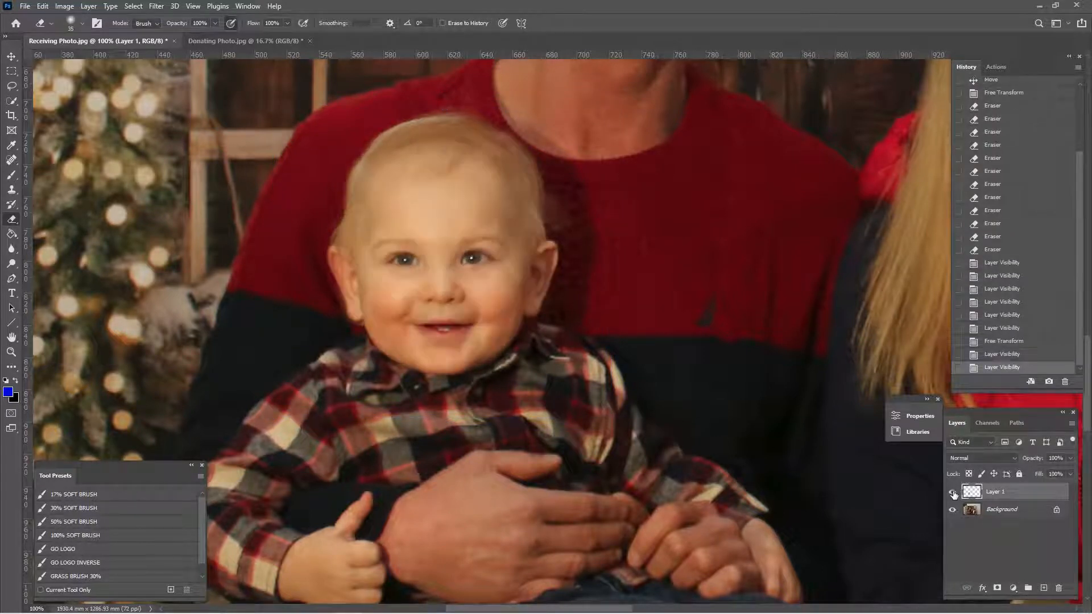
left_click(952, 492)
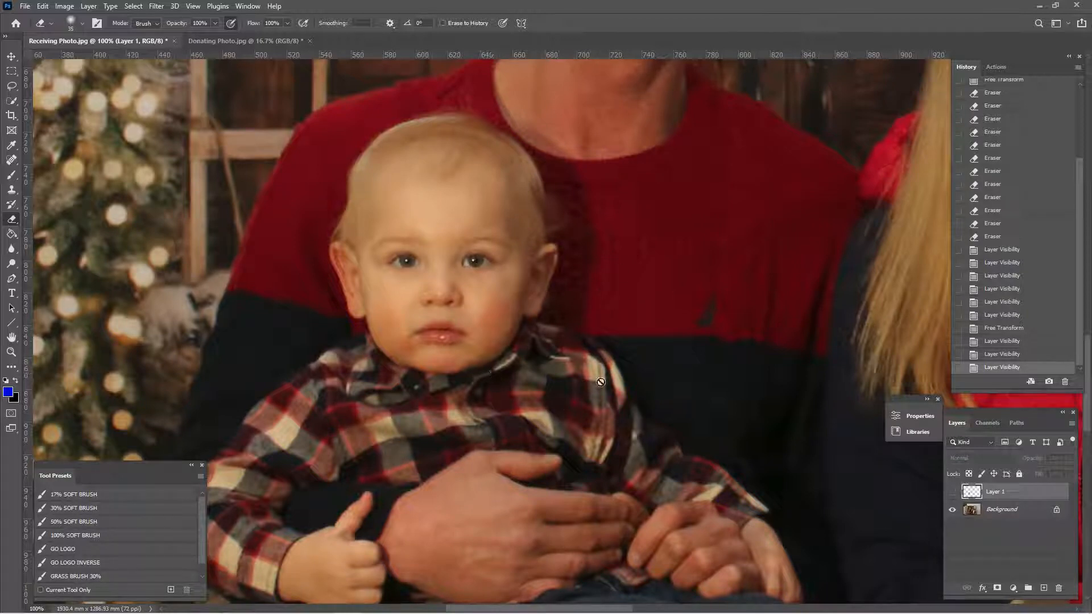
left_click(953, 494)
left_click(953, 494)
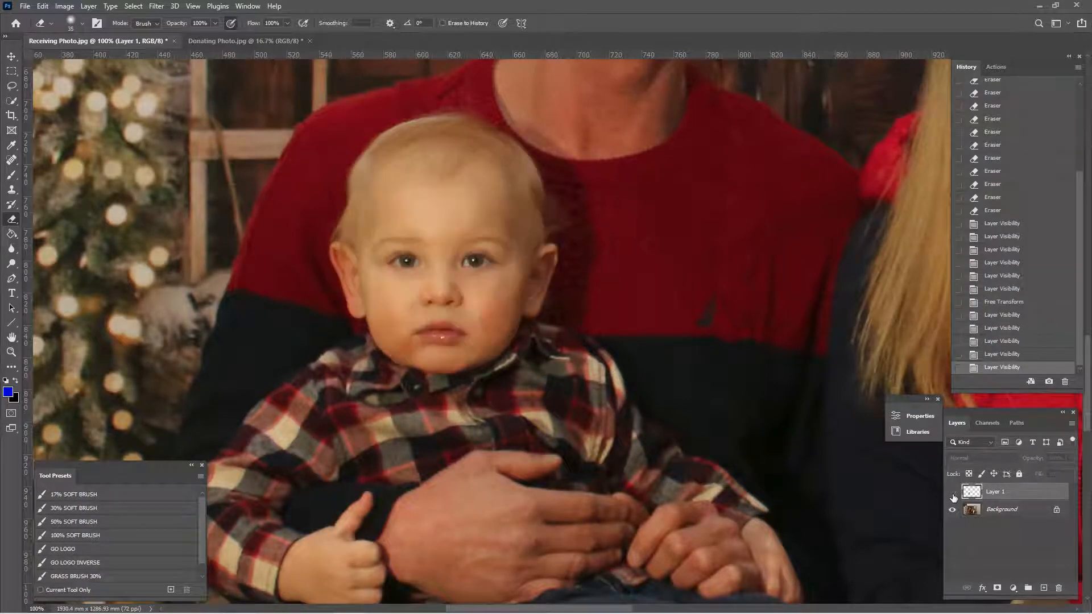
left_click(953, 494)
left_click(952, 493)
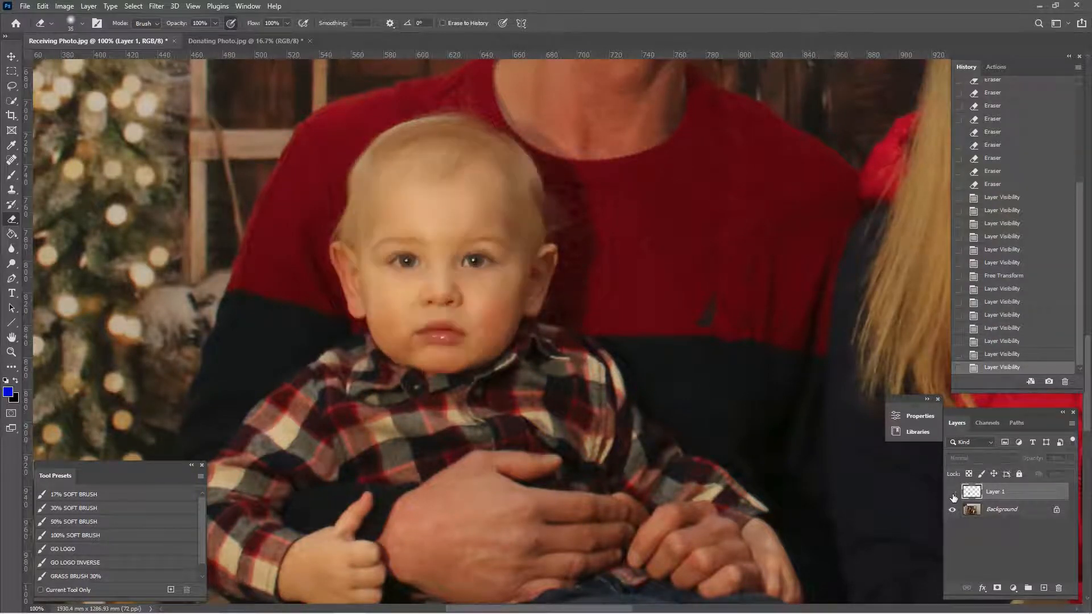
left_click(952, 494)
left_click(953, 494)
left_click(952, 493)
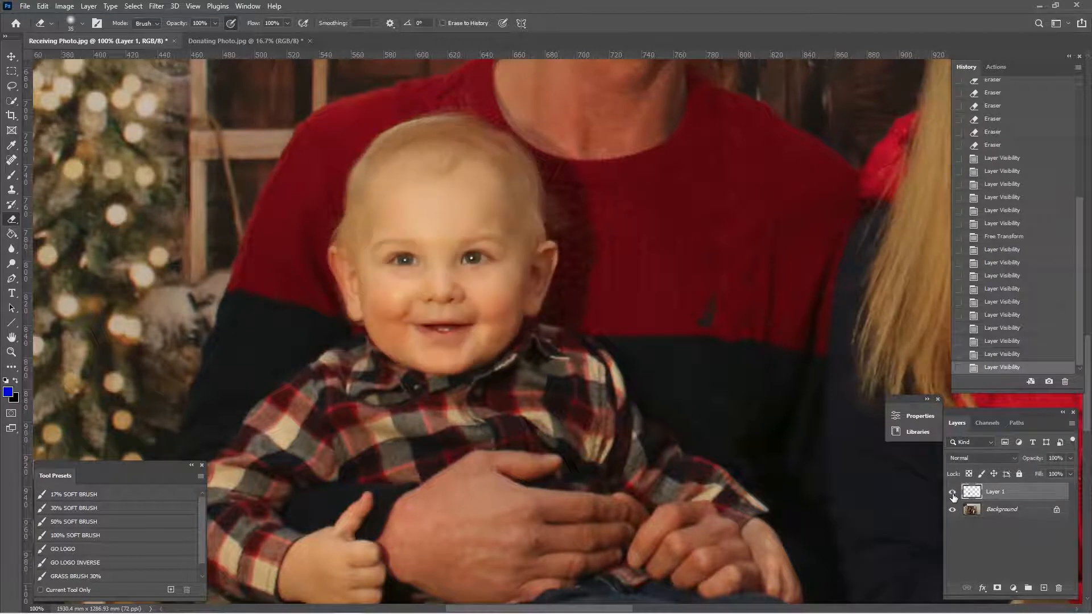
- Enlarge the Eraser to 50 and soften the pasted head's upper edge on the side nearer the mother
left_click(952, 494)
left_click(953, 494)
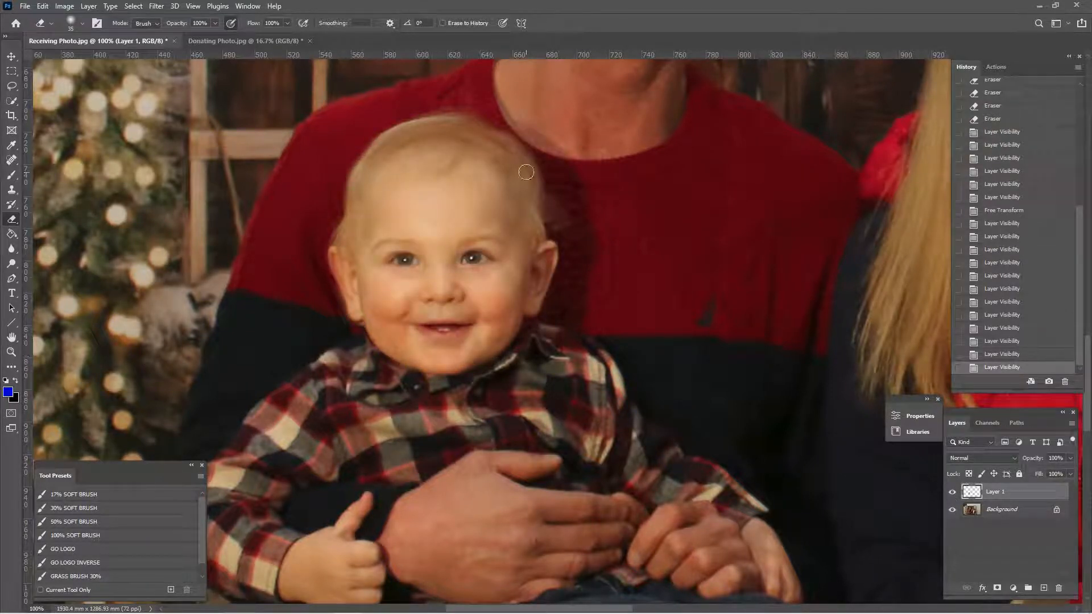
key("bracketright")
key("bracketright")
key("bracketright")
left_click_drag(481, 147, 517, 184)
- Hide and show Layer 1 repeatedly to check the newly erased head edge against the original, leaving the layer visible
left_click(952, 491)
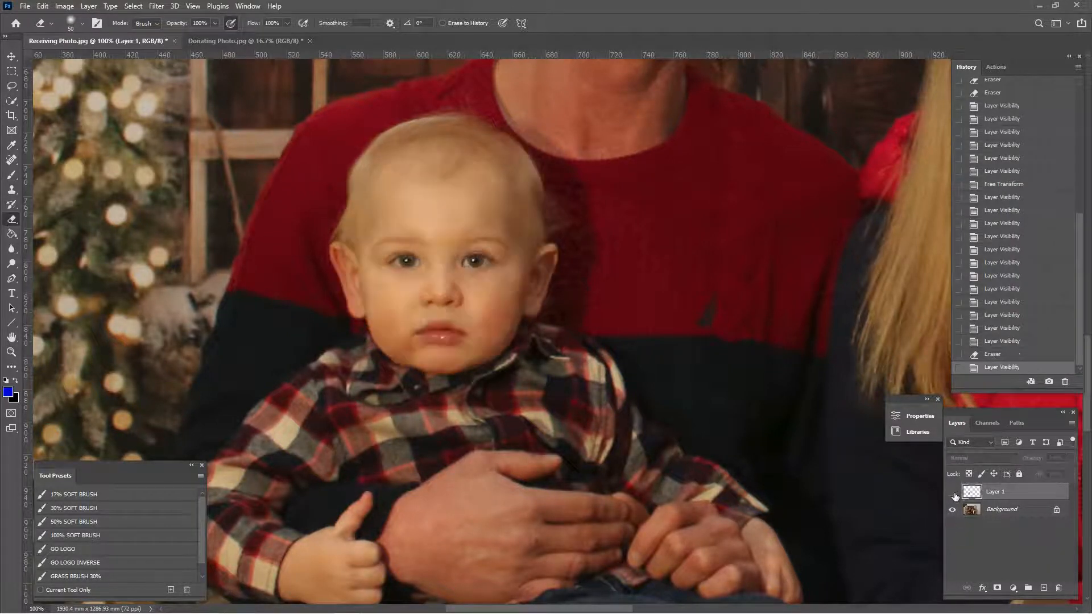
left_click(953, 492)
left_click(953, 492)
left_click(953, 492)
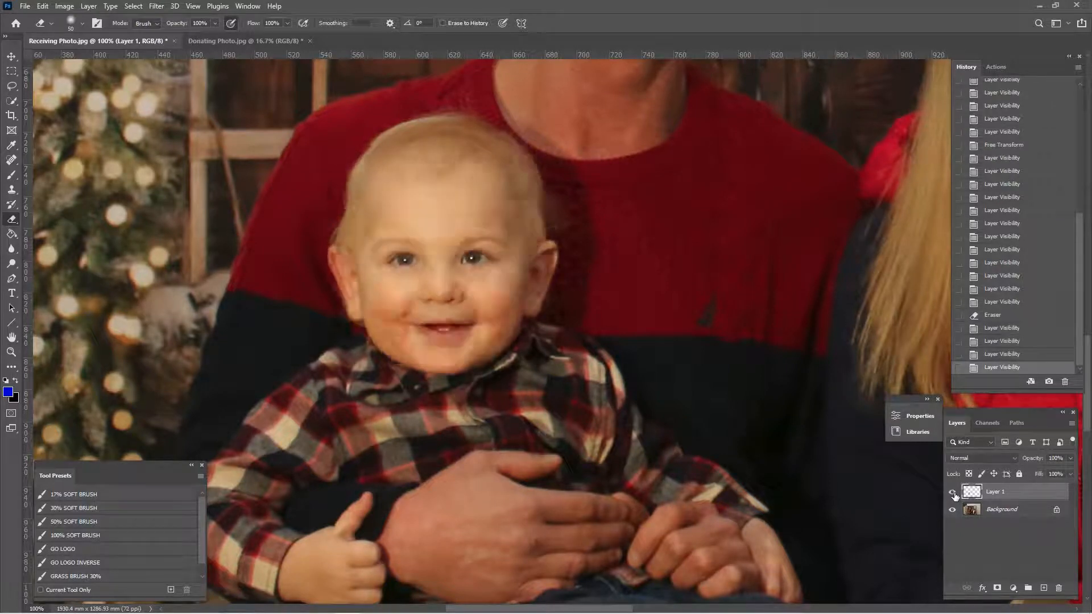
- Reduce the Eraser to 35 and erase the remaining fringe outside the baby's ear nearest the Christmas tree
key("bracketleft")
key("bracketleft")
key("bracketleft")
mouse_move(337, 318)
left_mouse_down()
mouse_move(325, 278)
mouse_move(359, 337)
mouse_move(340, 318)
mouse_move(307, 242)
left_mouse_up()
- Compare the swapped head with the original within the wider family photo by toggling Layer 1, ending with it shown
key("ctrl+minus")
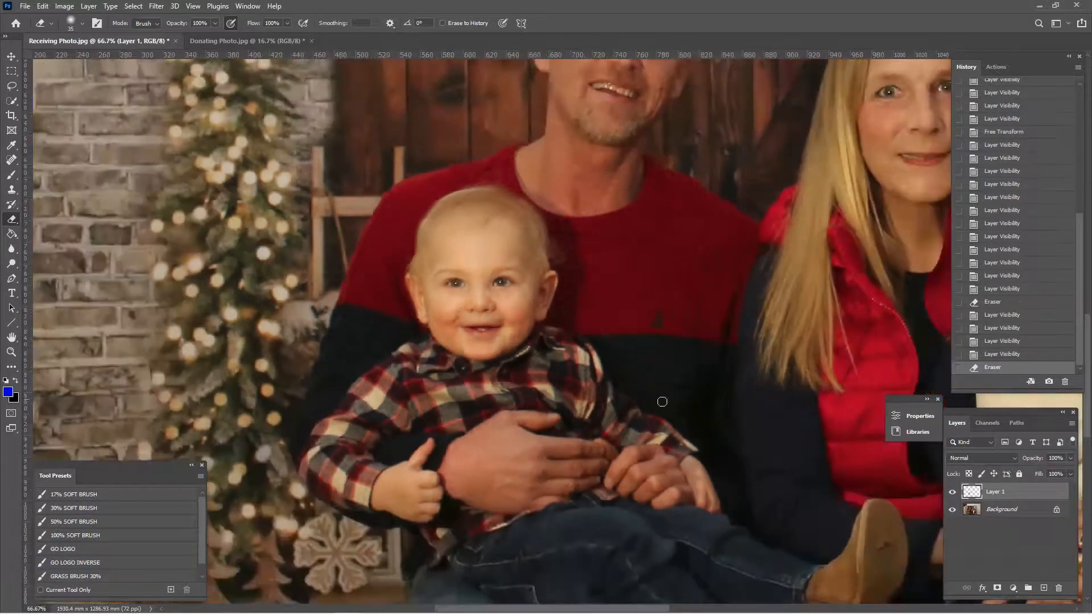
left_click(953, 493)
left_click(954, 492)
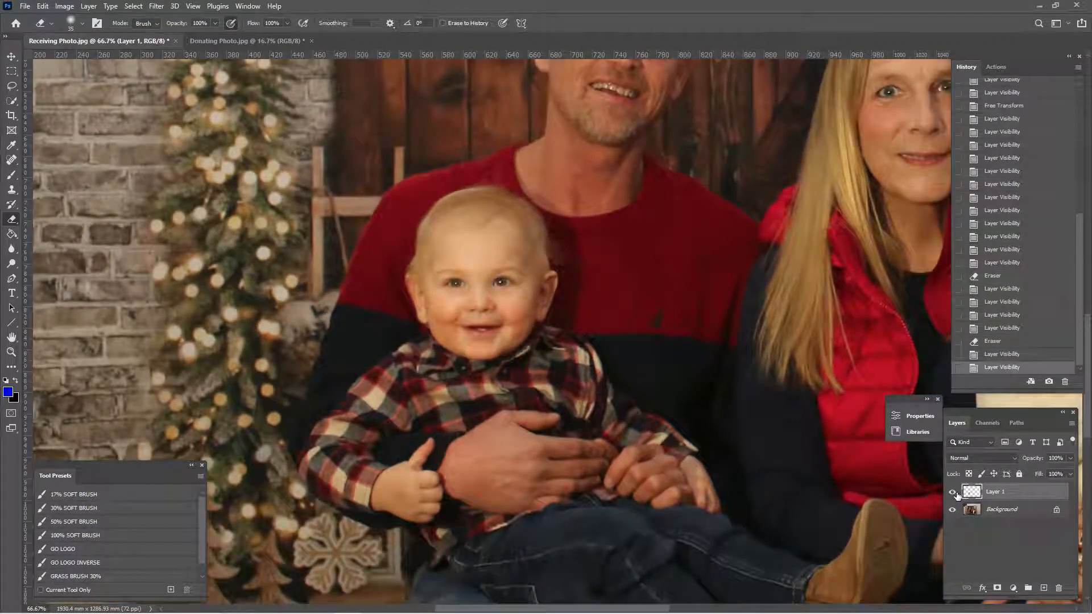
key("ctrl+minus")
key("ctrl+minus")
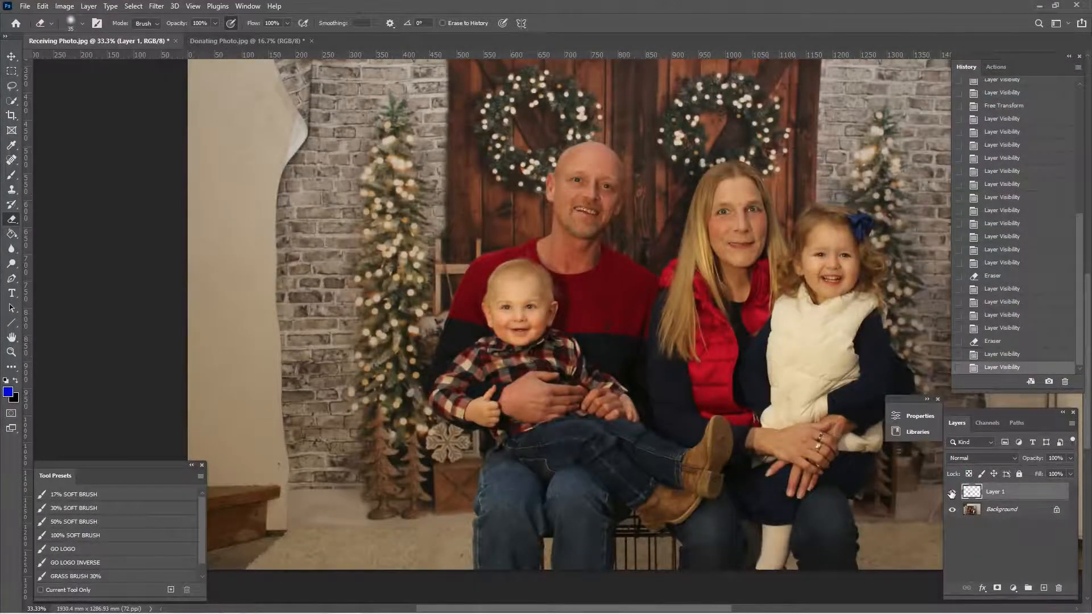
key("ctrl+plus")
left_click_drag(804, 452, 678, 487)
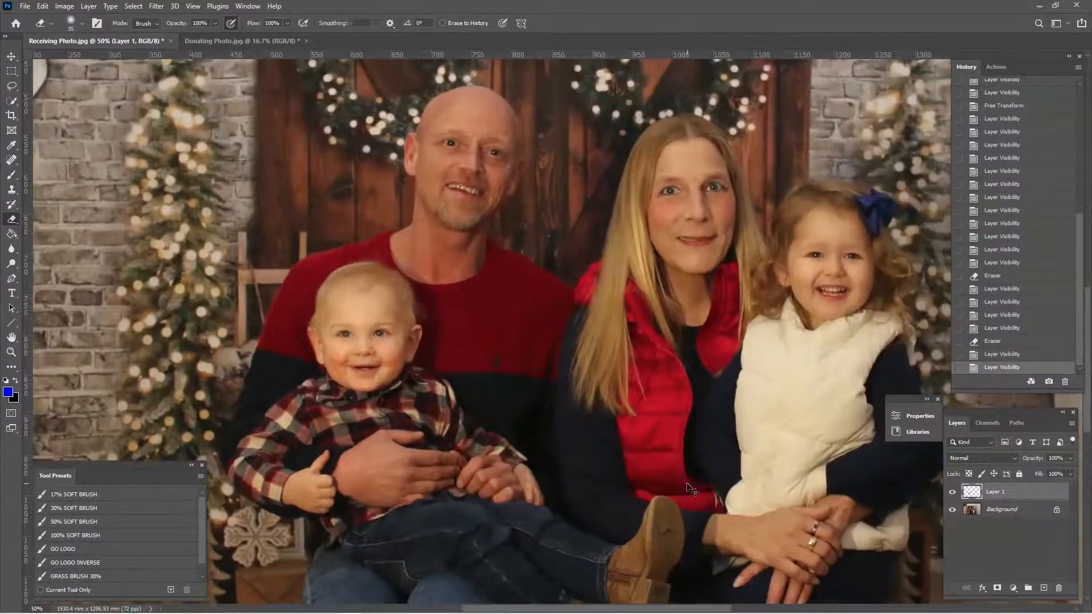
key("ctrl+minus")
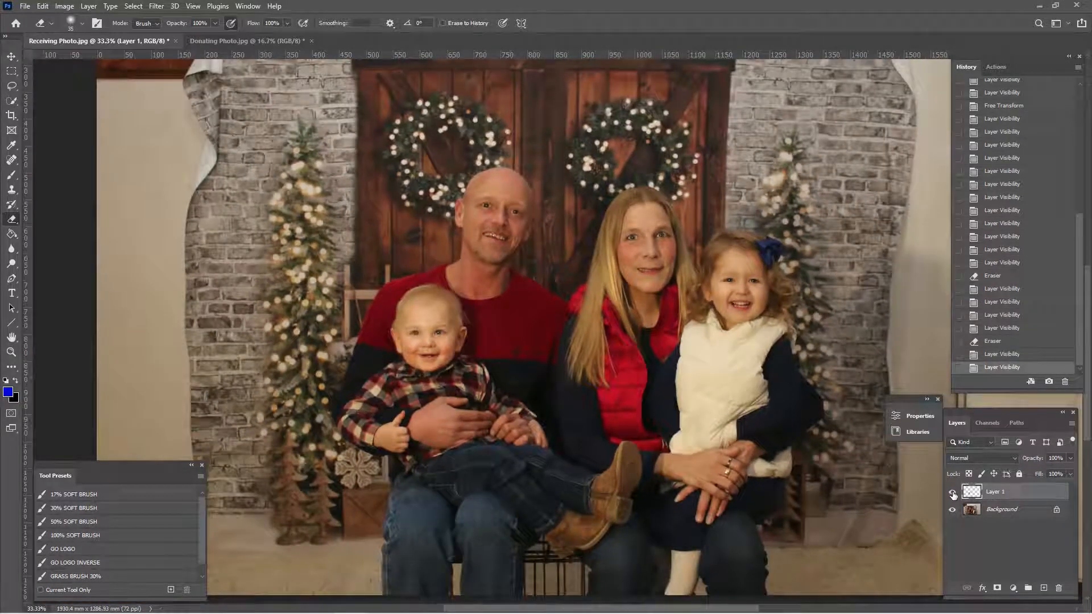
left_click(952, 493)
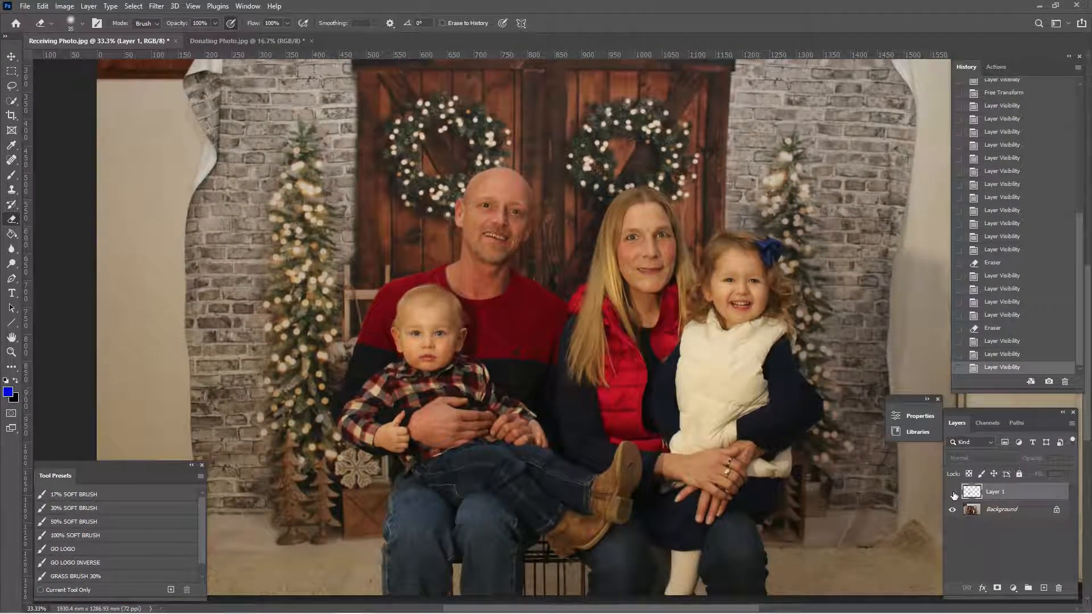
left_click(952, 493)
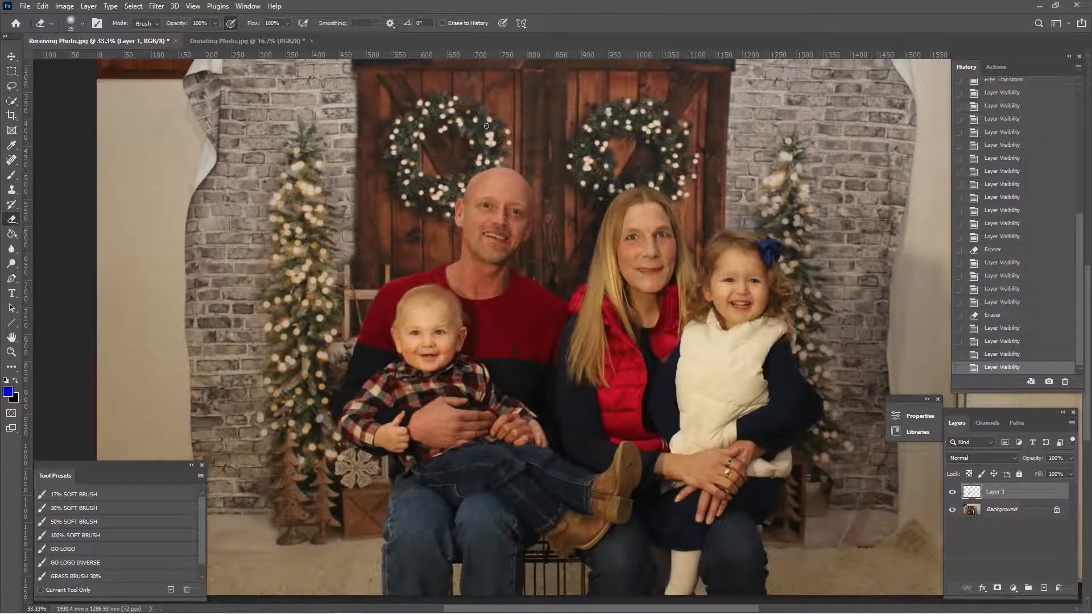
- Hide the interface panels and view the entire family photo at 25% magnification
key("Tab")
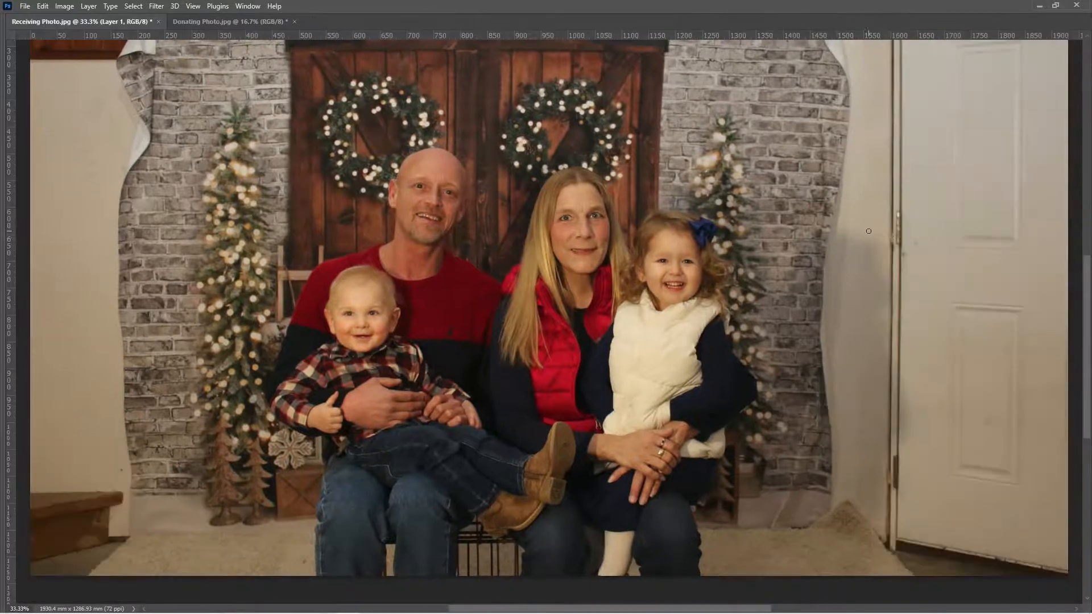
key("ctrl+minus")
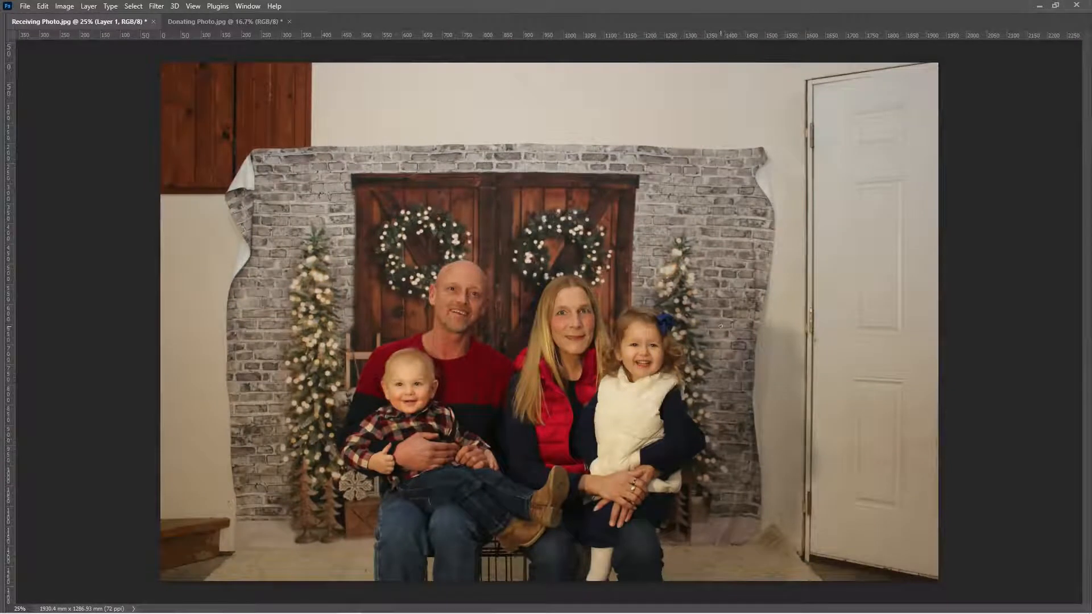